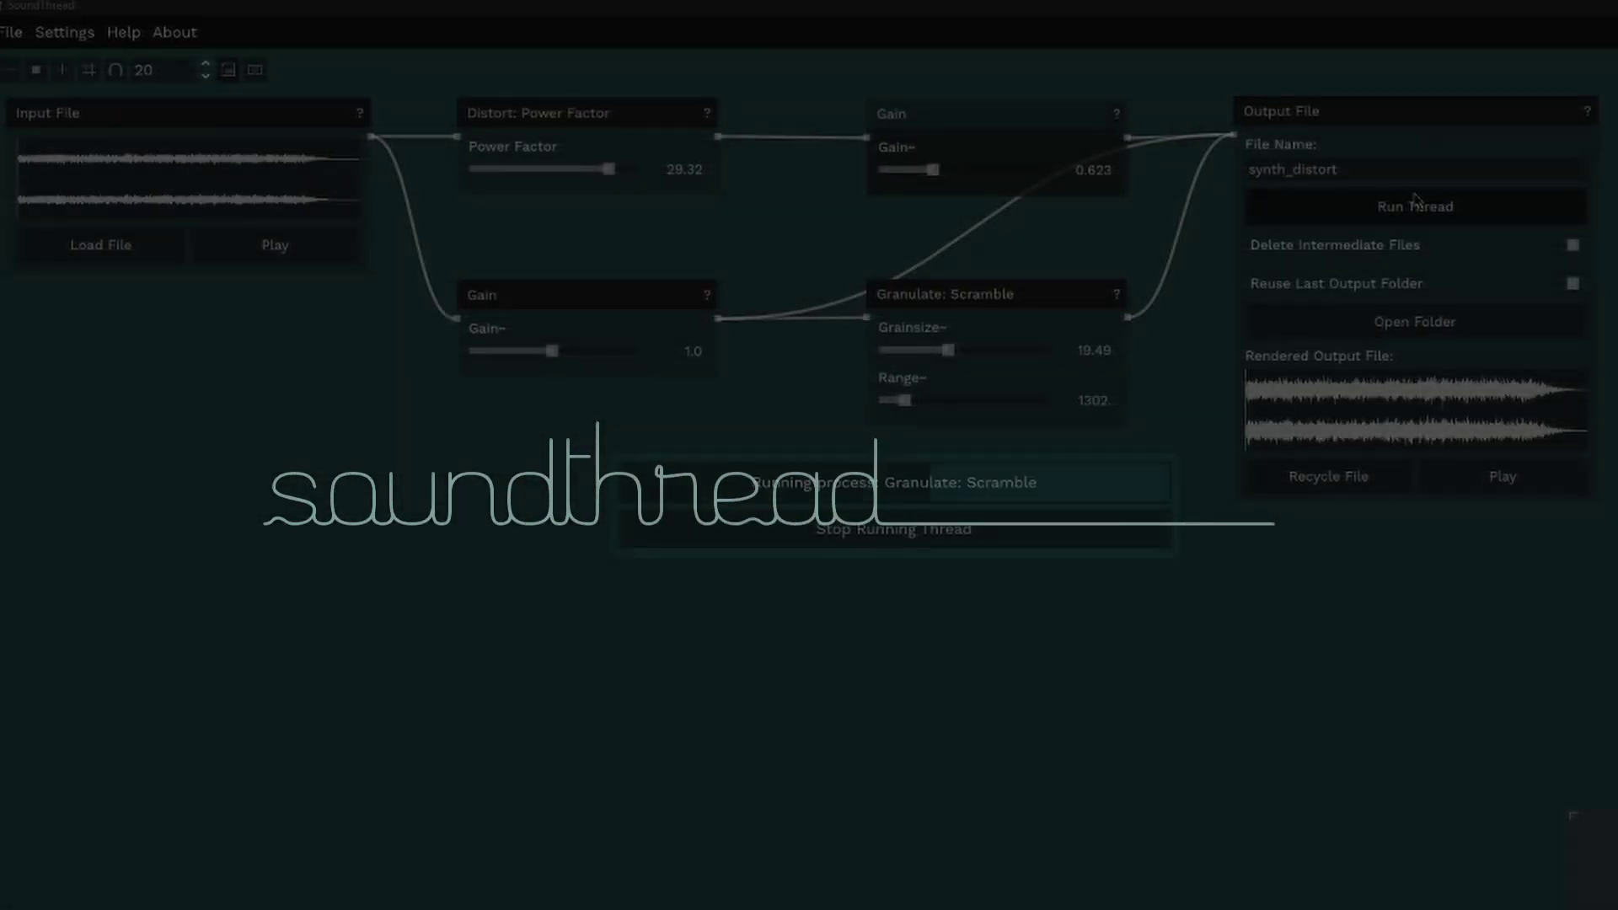
# Step: Play the rendered output of the synth_distort thread
pyautogui.click(1530, 477)
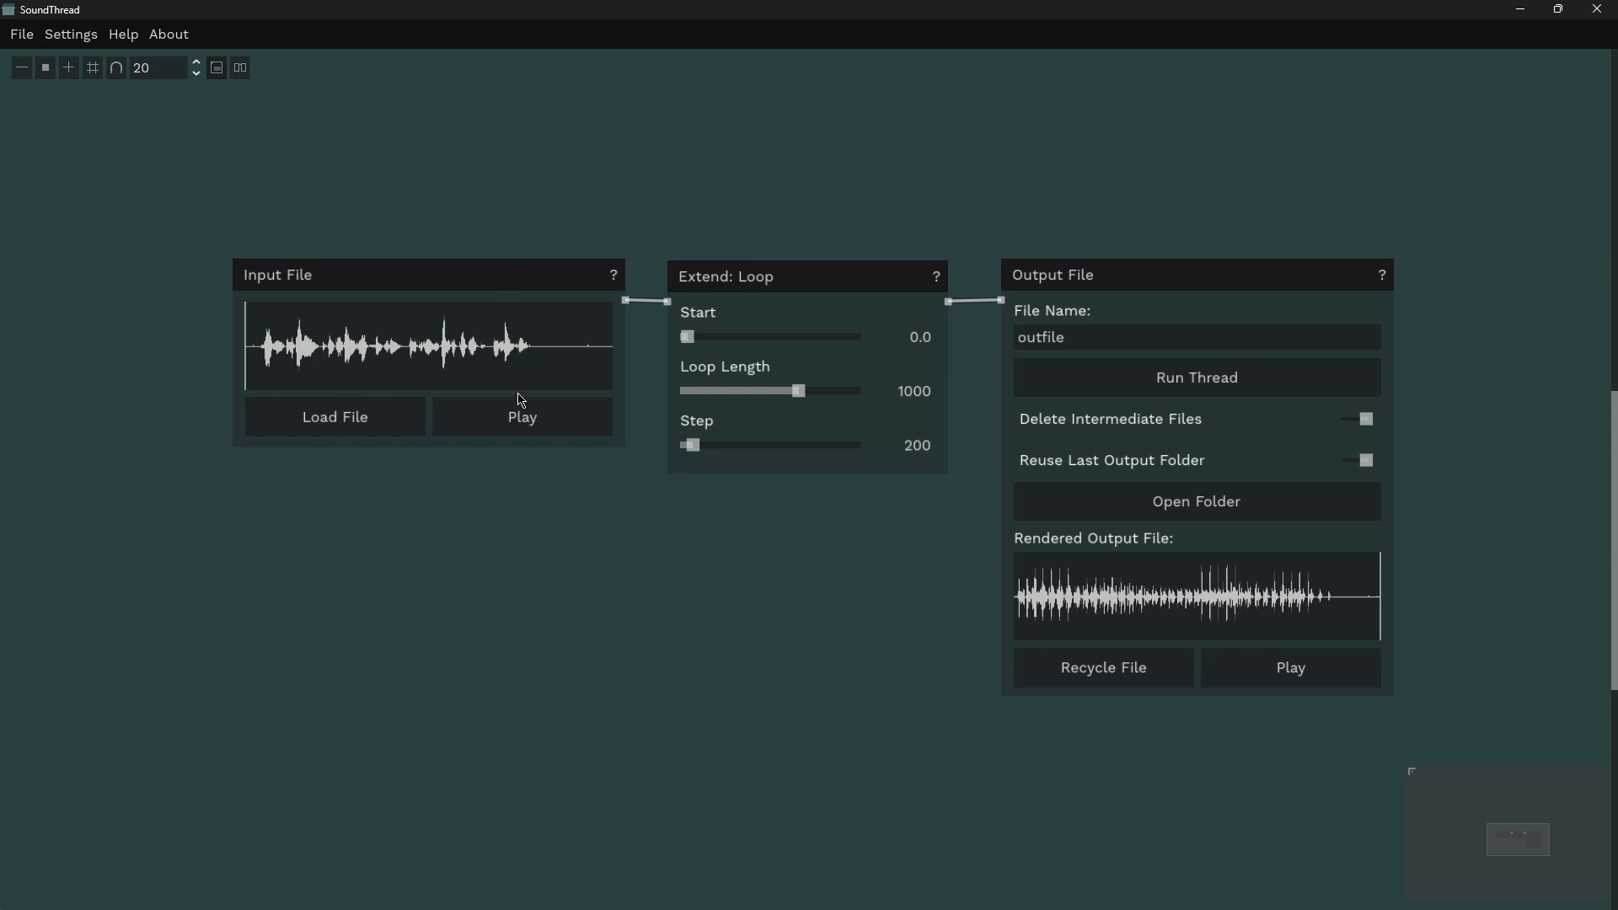
pyautogui.click(541, 429)
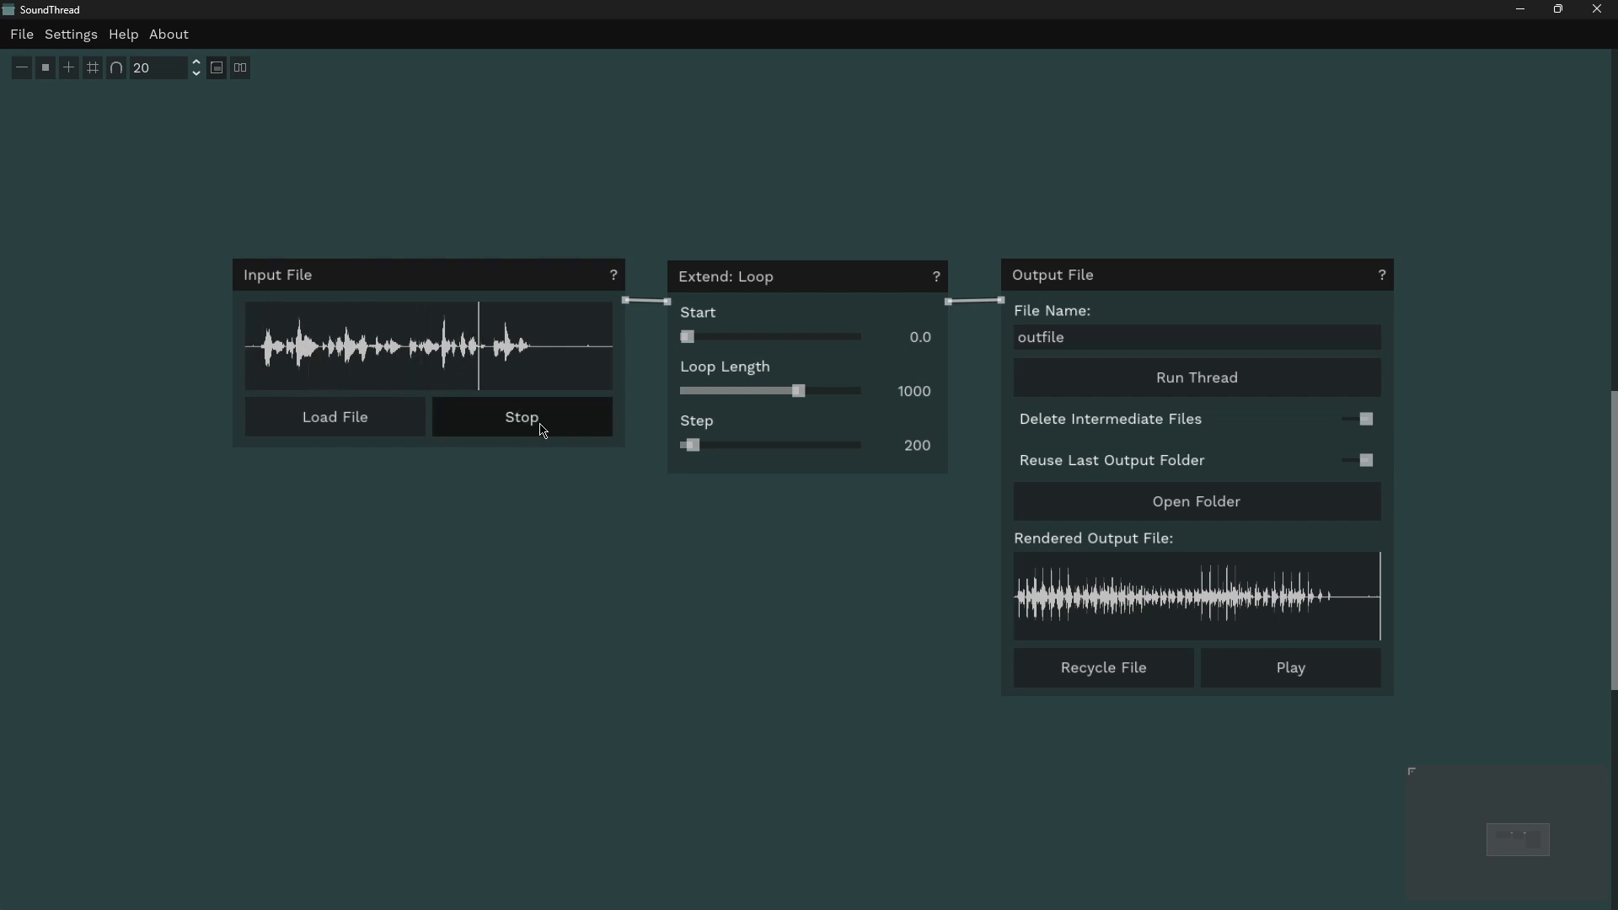
pyautogui.click(544, 430)
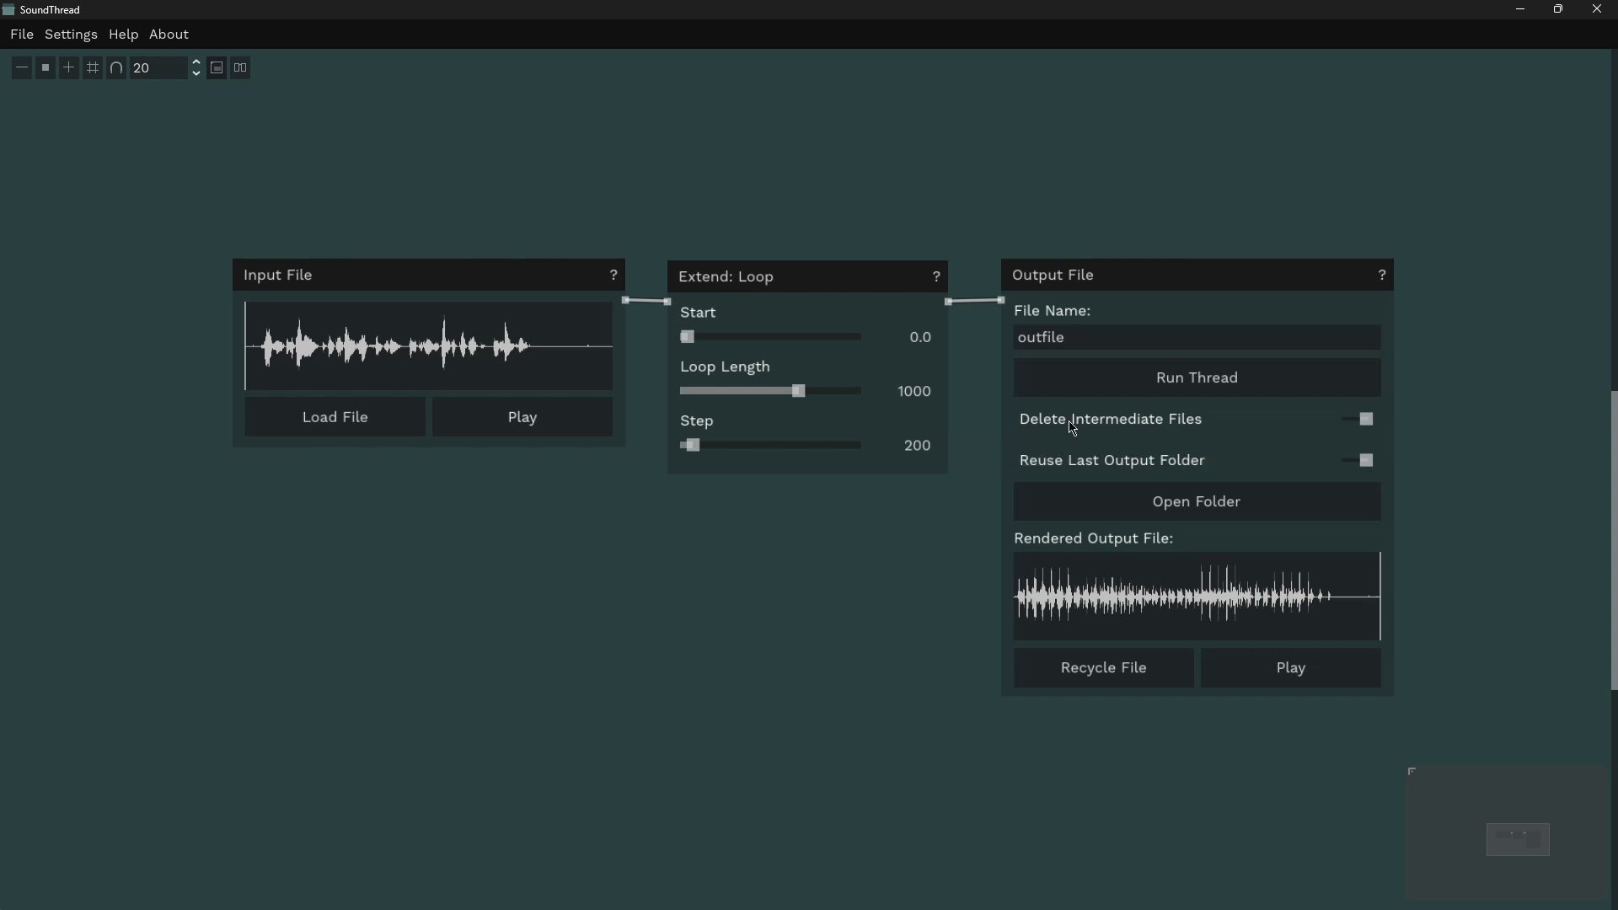
pyautogui.click(1305, 679)
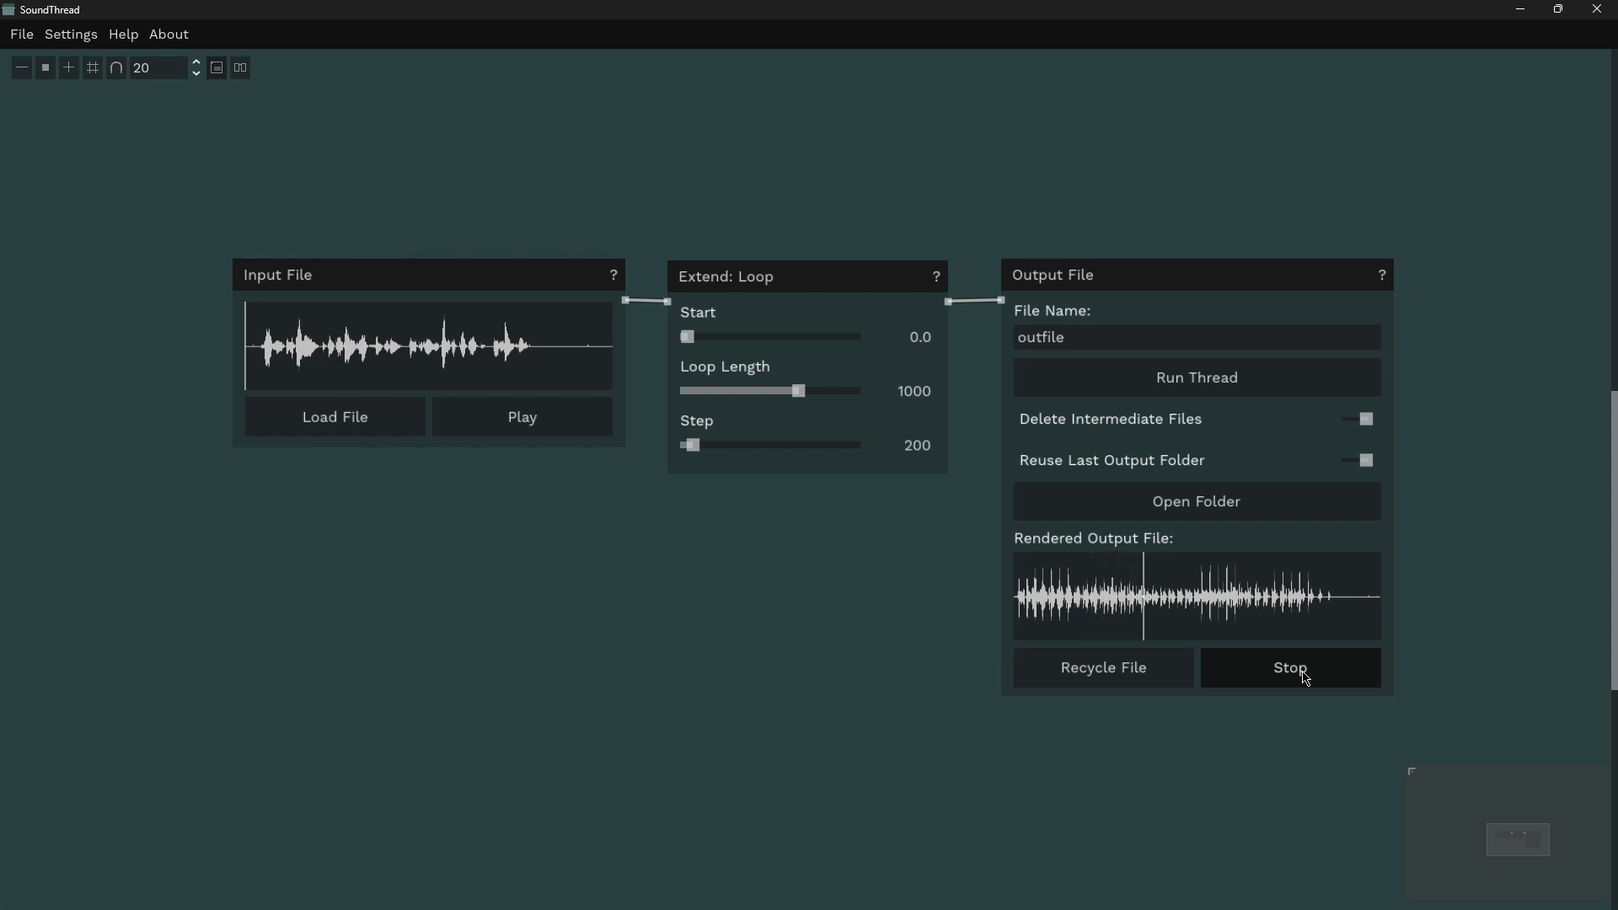
pyautogui.click(1306, 678)
# Step: Change the Extend: Loop Step to 500, re-render the thread, and audition the output
pyautogui.click(912, 445)
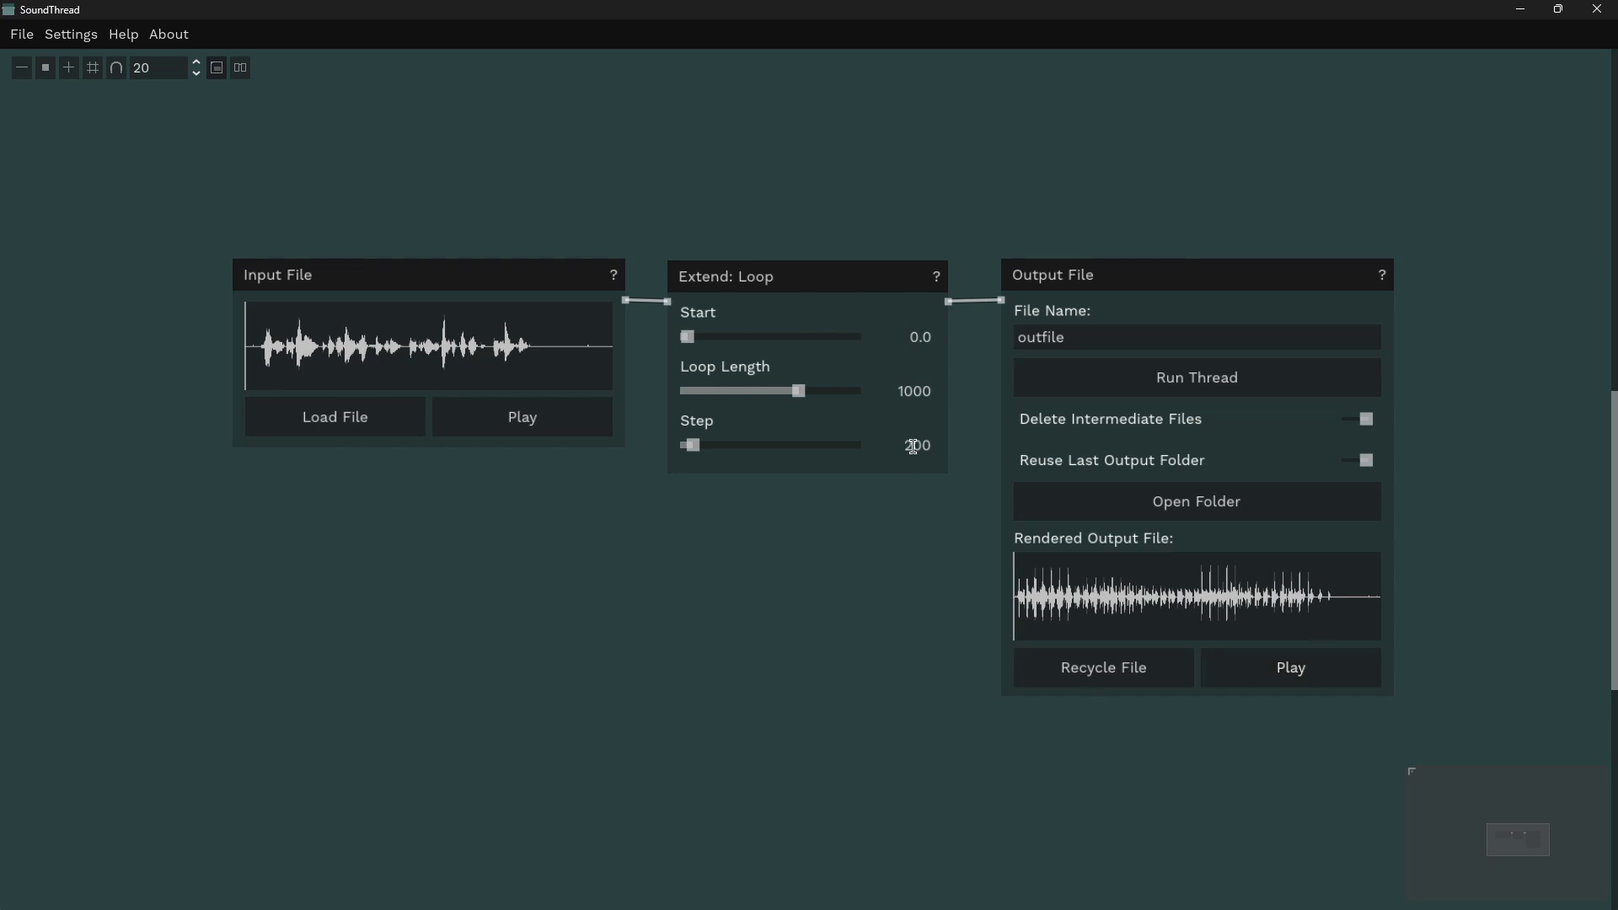
pyautogui.press('BackSpace')
pyautogui.write('5')
pyautogui.click(1337, 378)
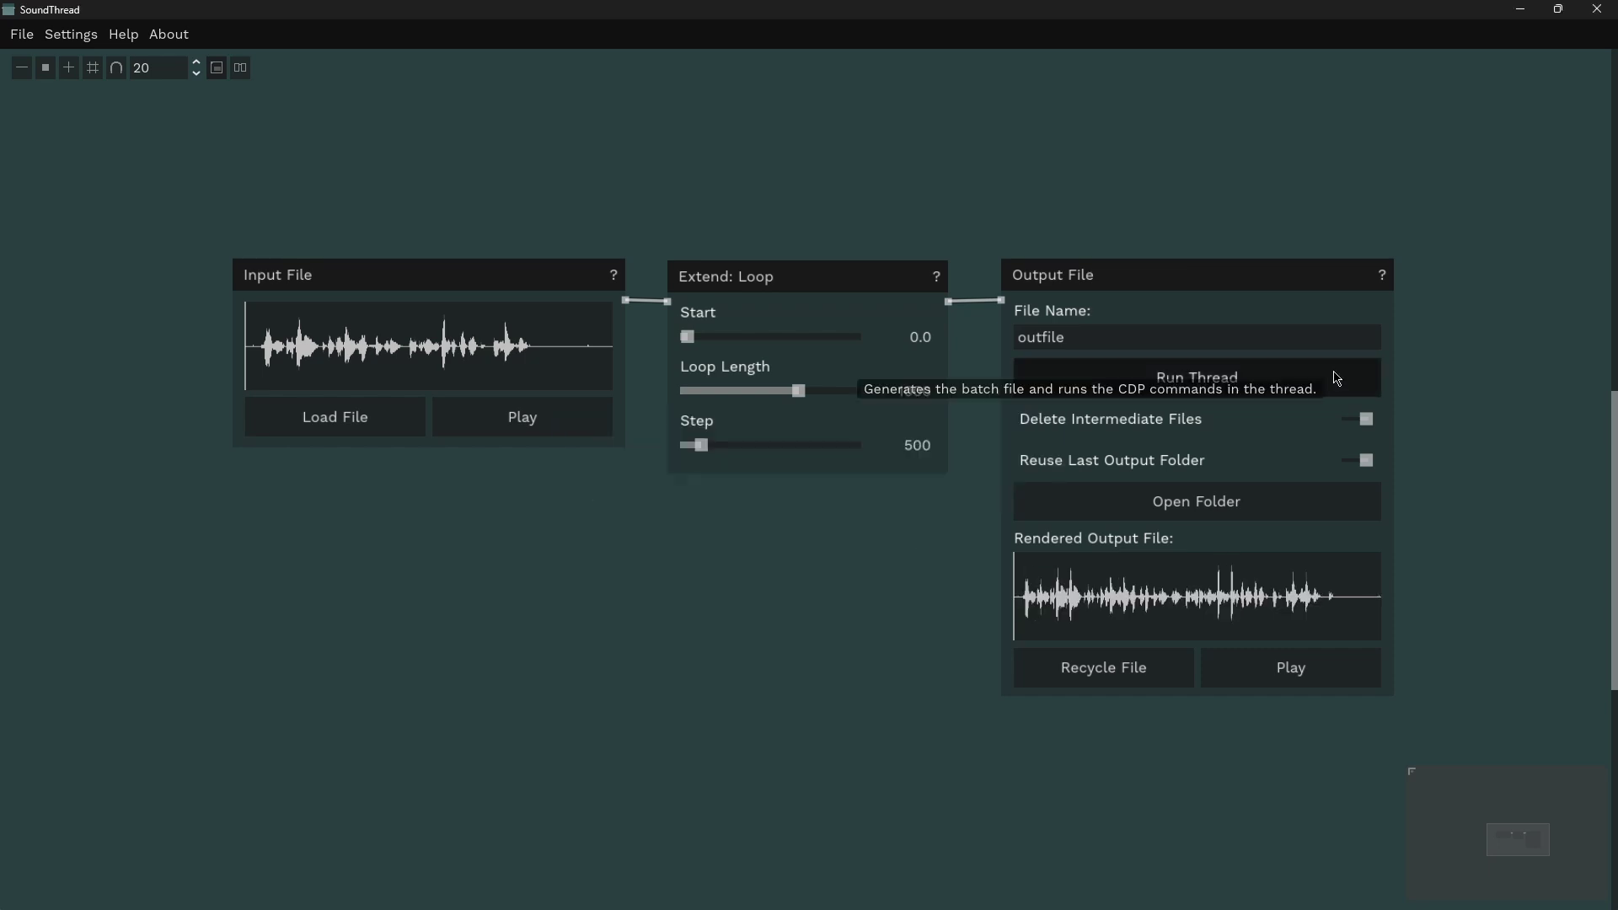
pyautogui.click(1304, 674)
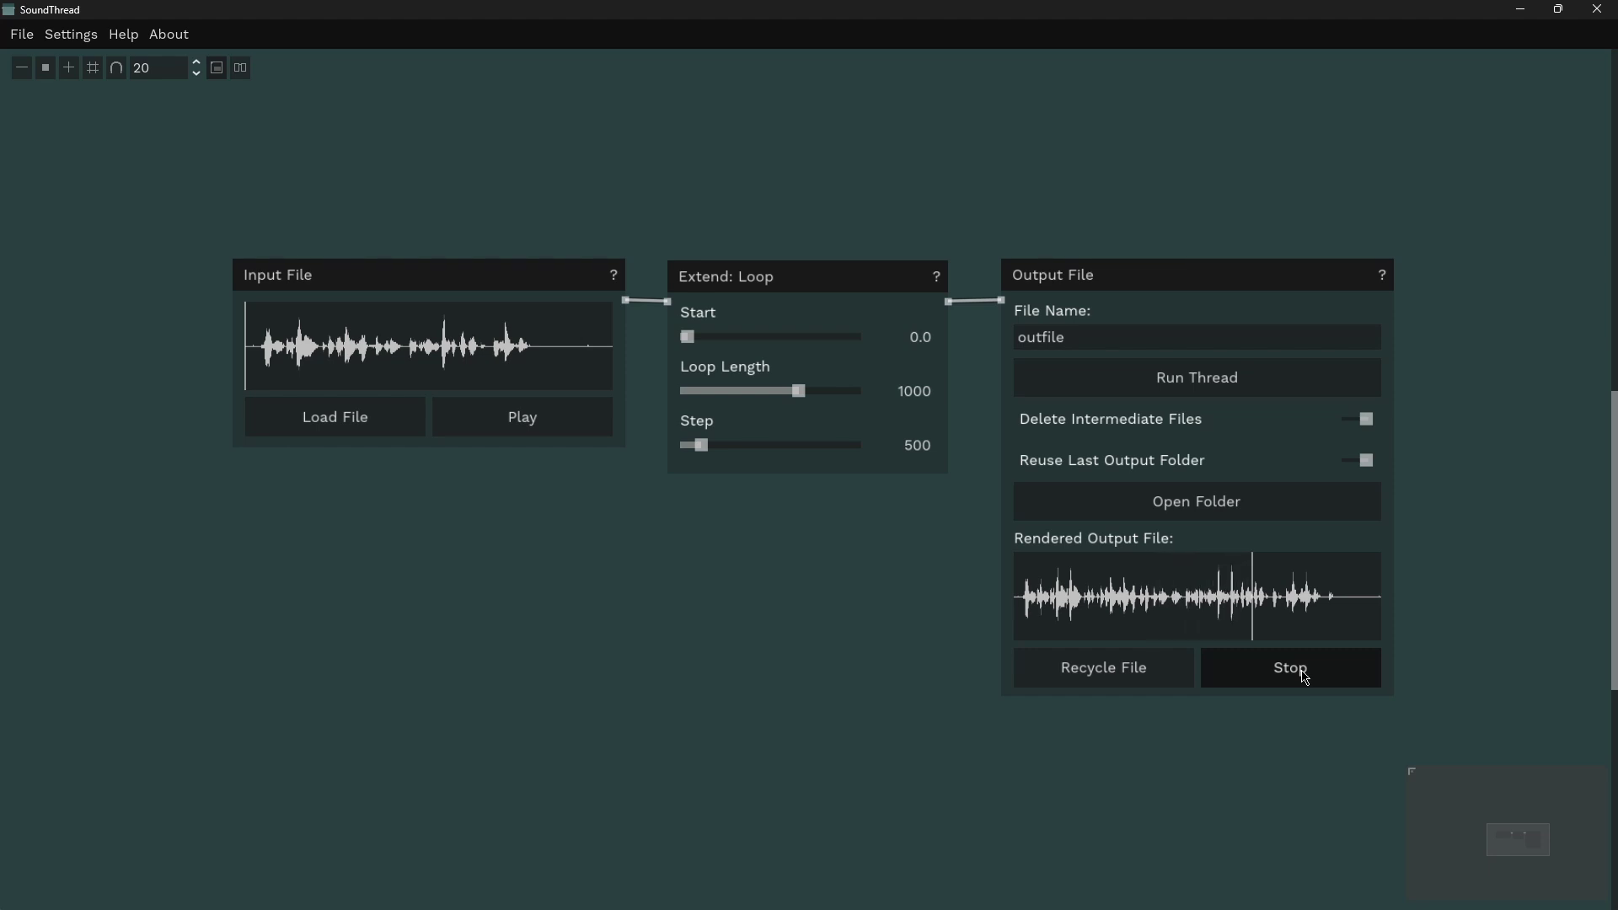
pyautogui.click(1304, 677)
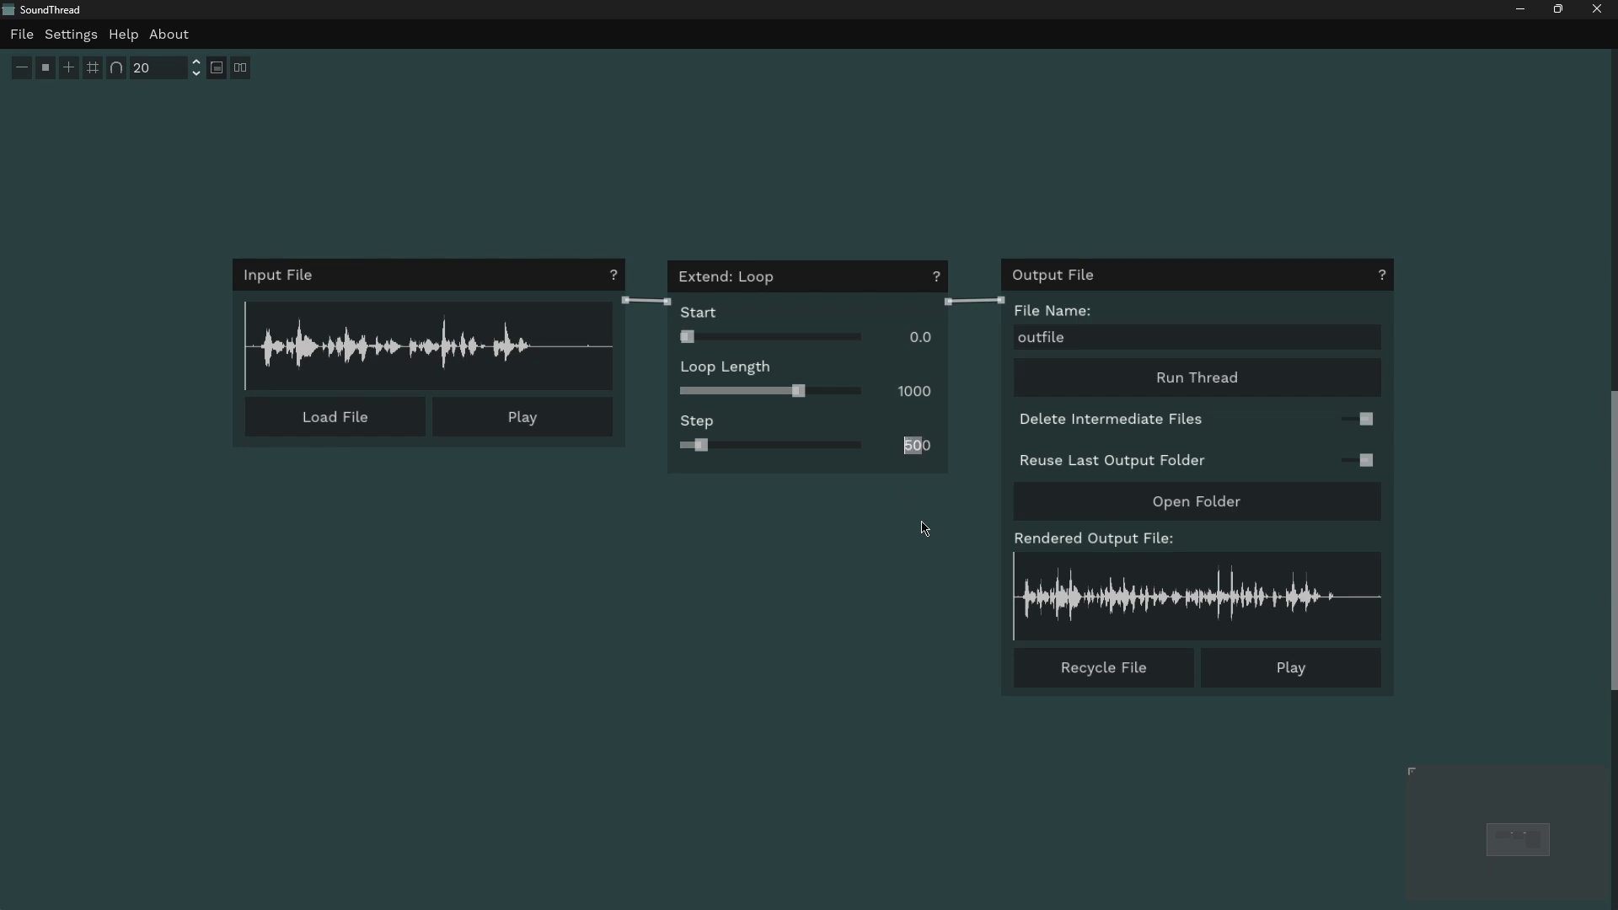
# Step: Set Step to 10 and Loop Length to 500, re-render, and play the result
pyautogui.write('10')
pyautogui.press('Return')
pyautogui.moveTo(914, 391); pyautogui.dragTo(901, 390)
pyautogui.write('5')
pyautogui.click(1206, 388)
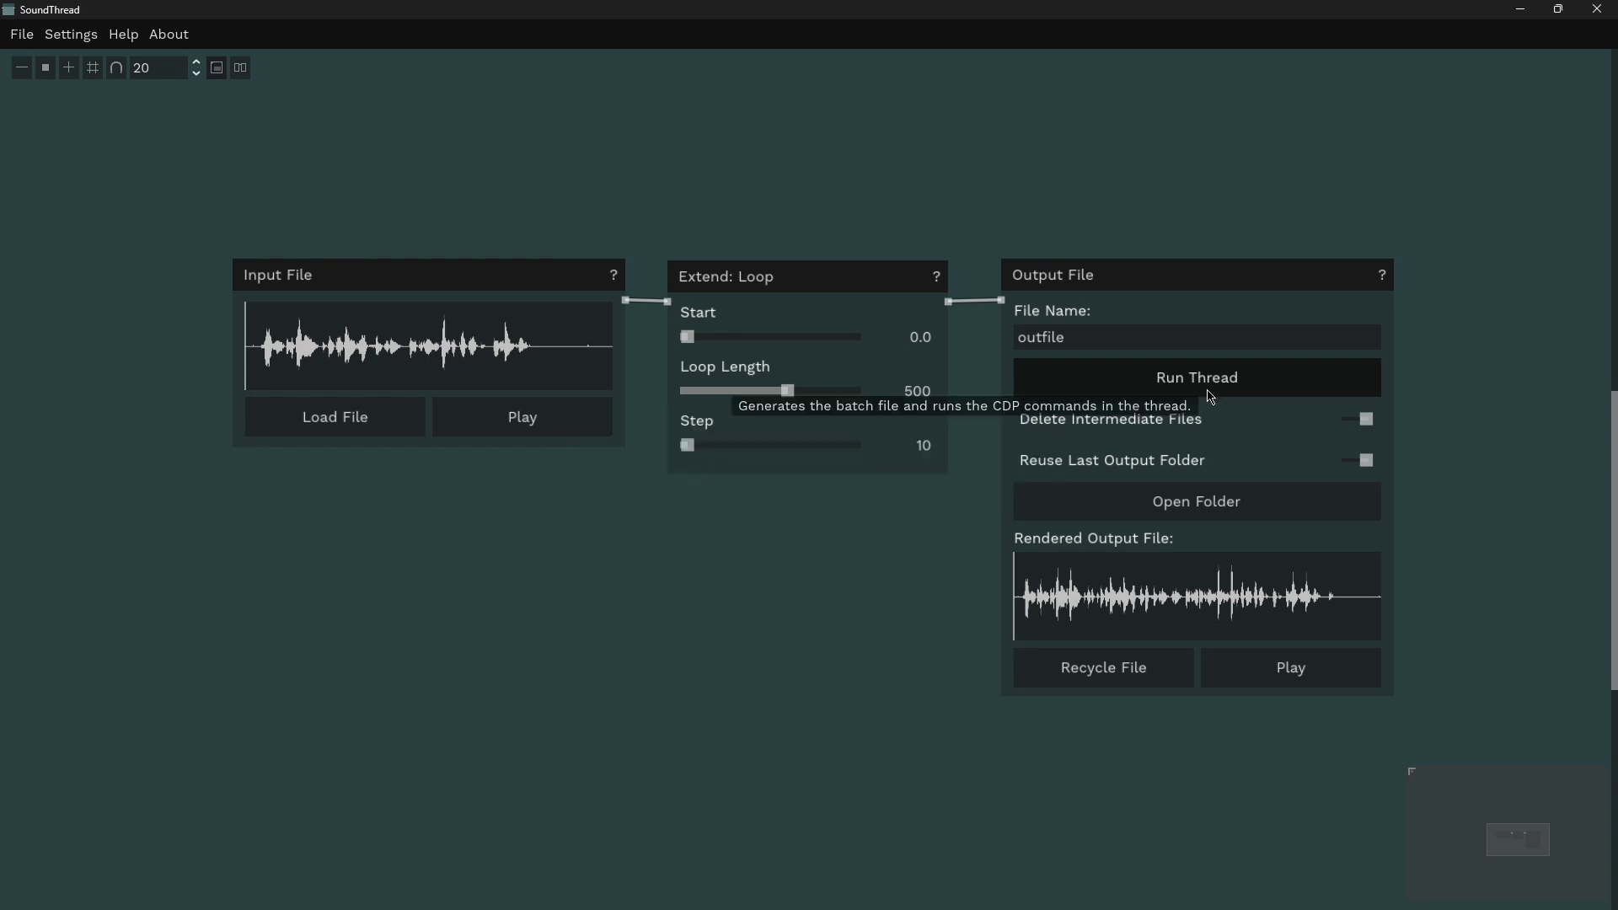
pyautogui.click(1294, 676)
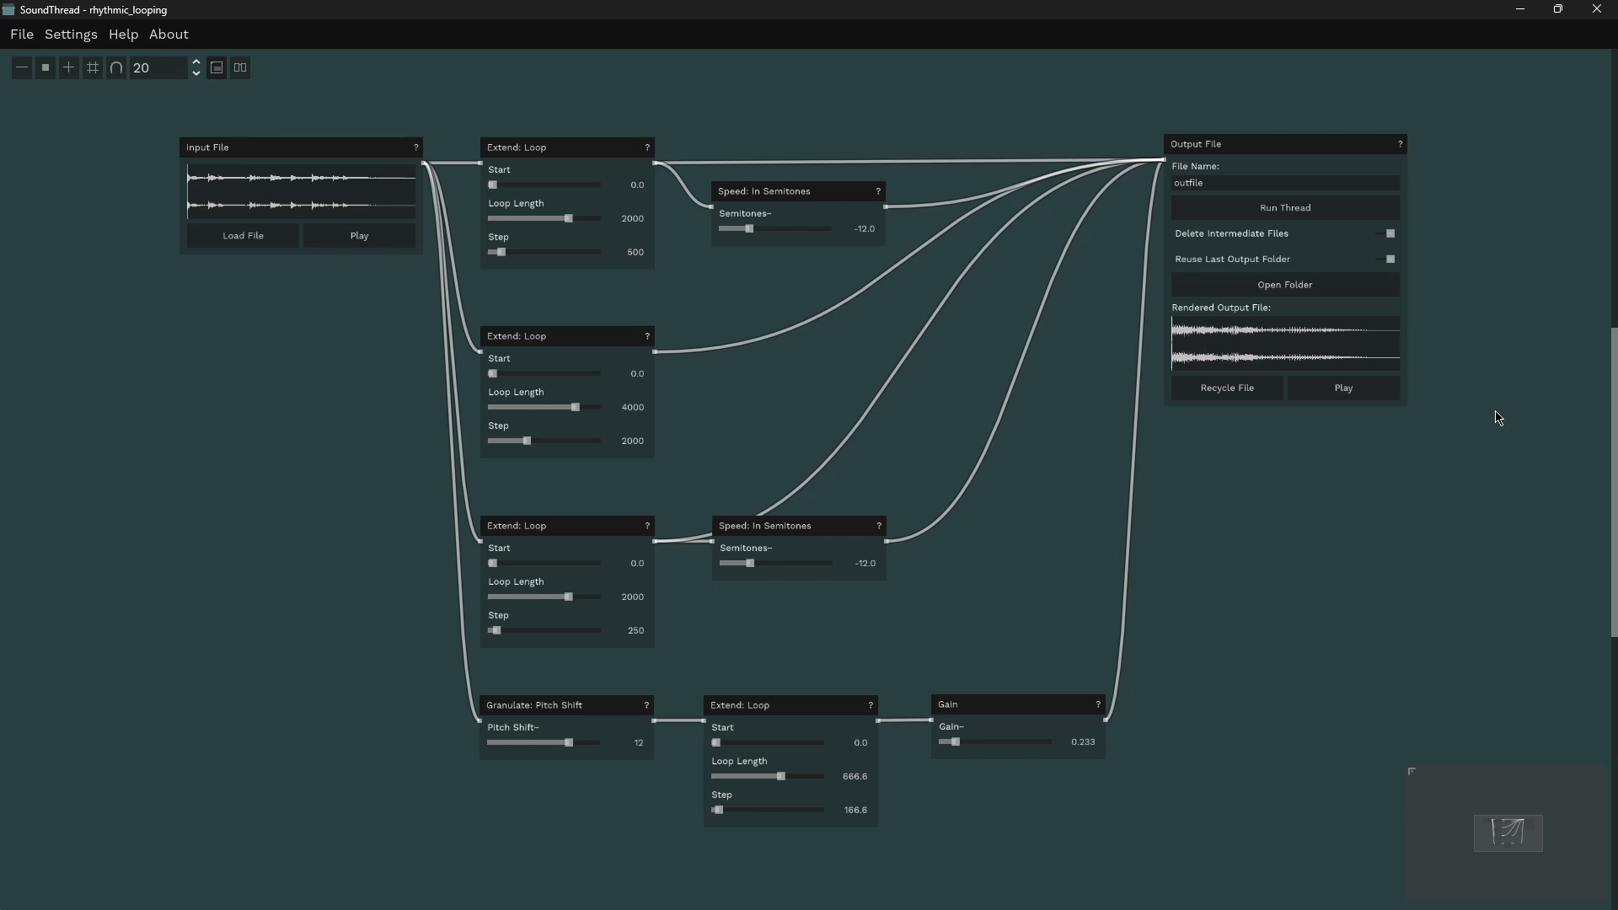
# Step: Play the rhythmic_looping thread's Input File sound
pyautogui.click(335, 240)
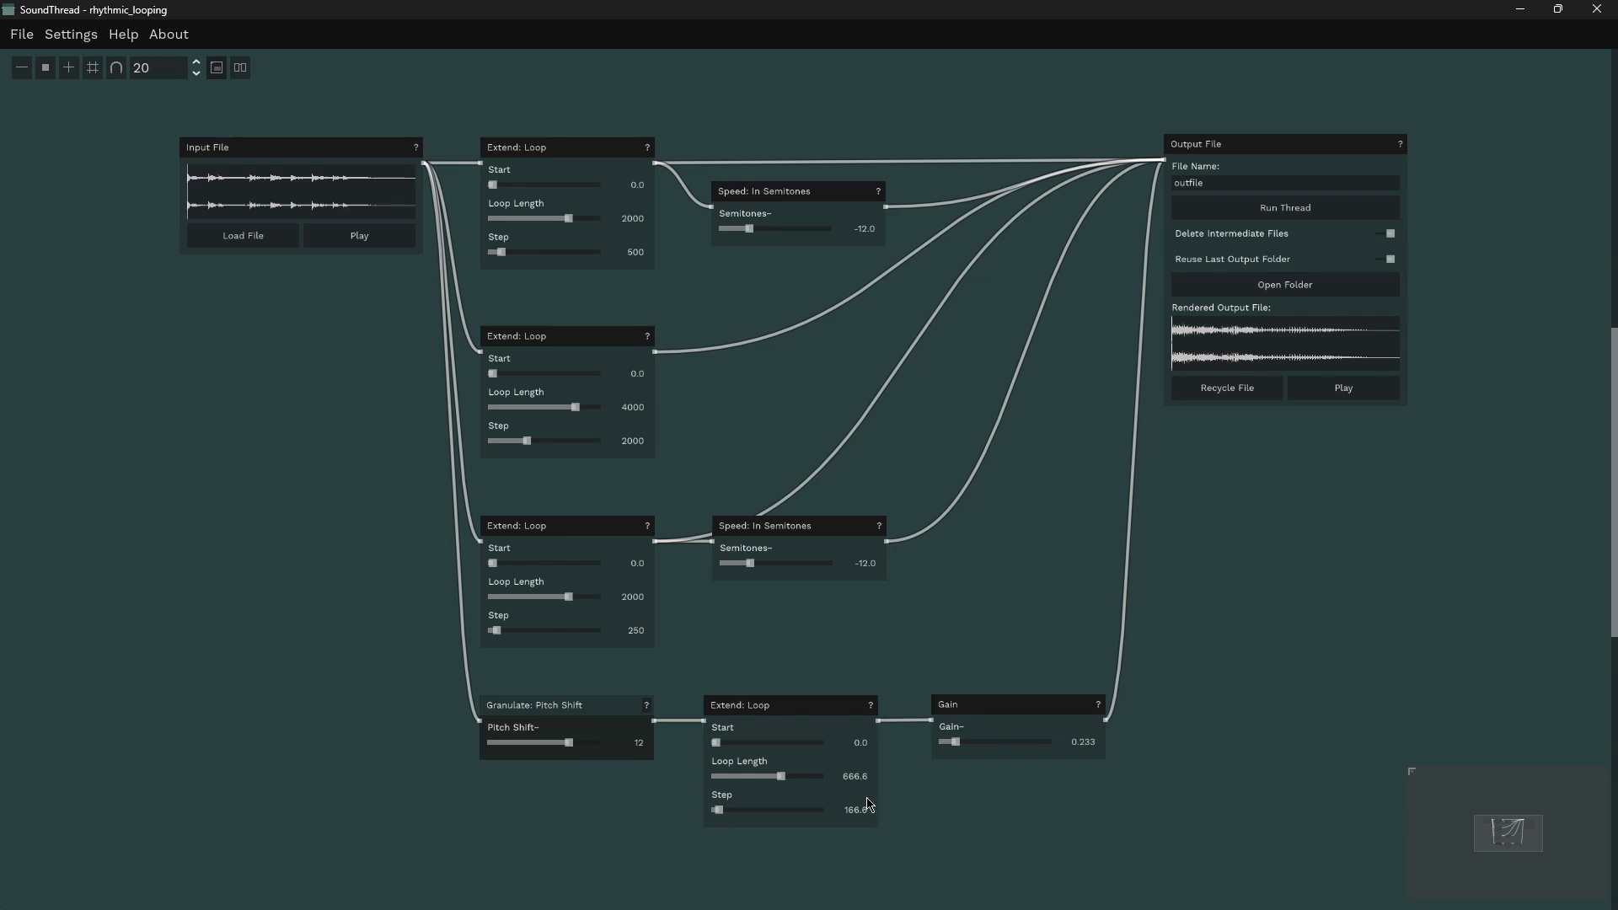
pyautogui.click(776, 194)
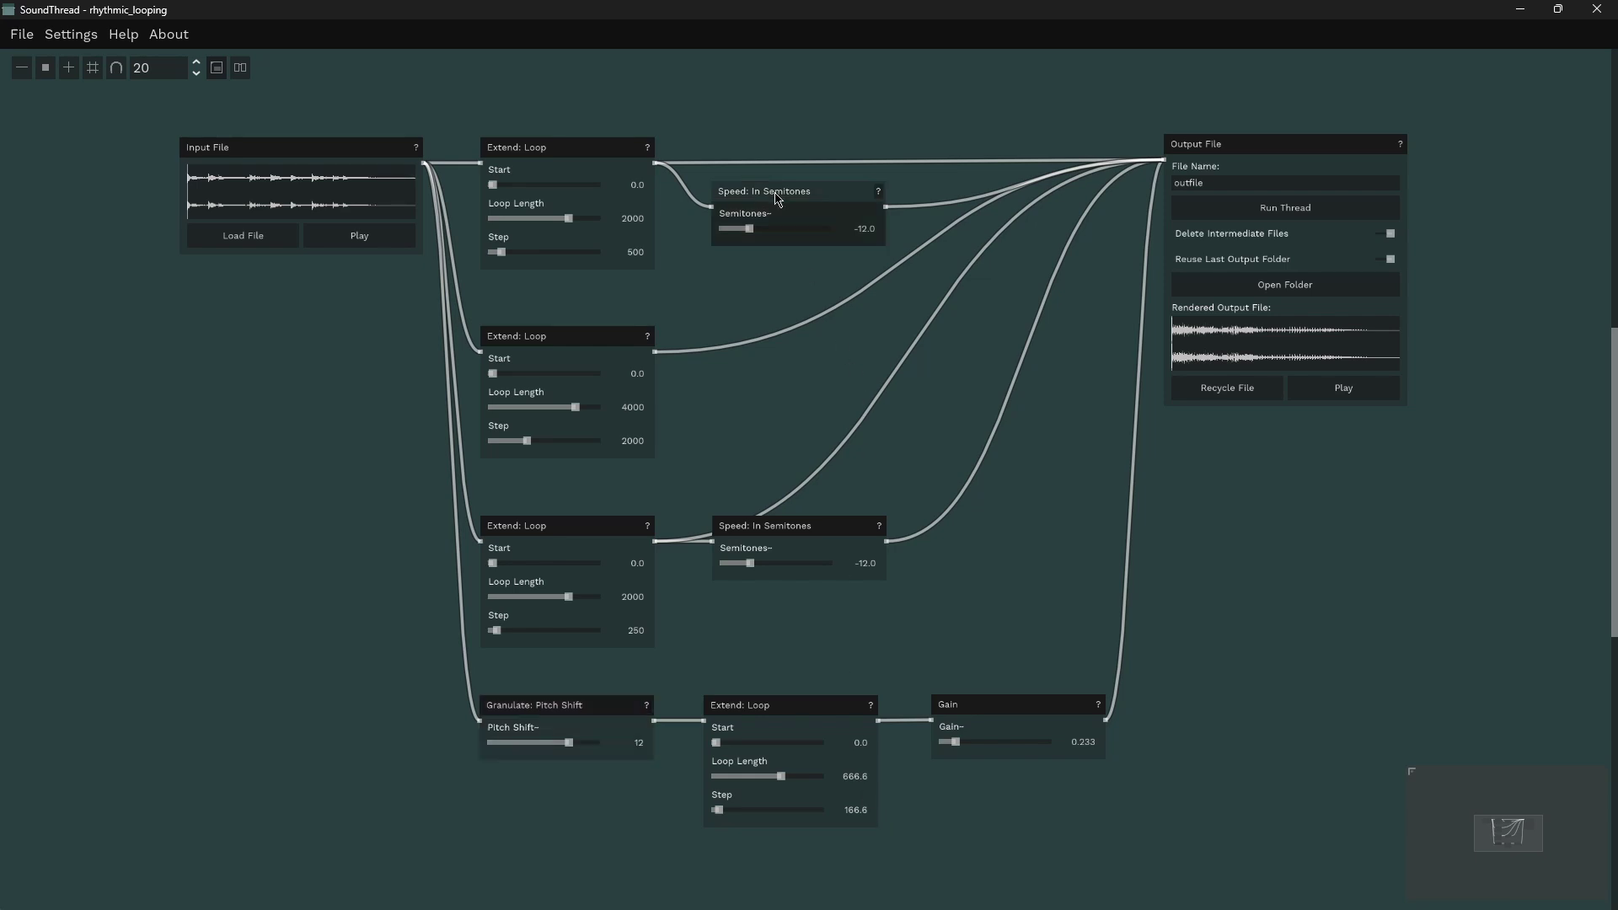
pyautogui.click(807, 533)
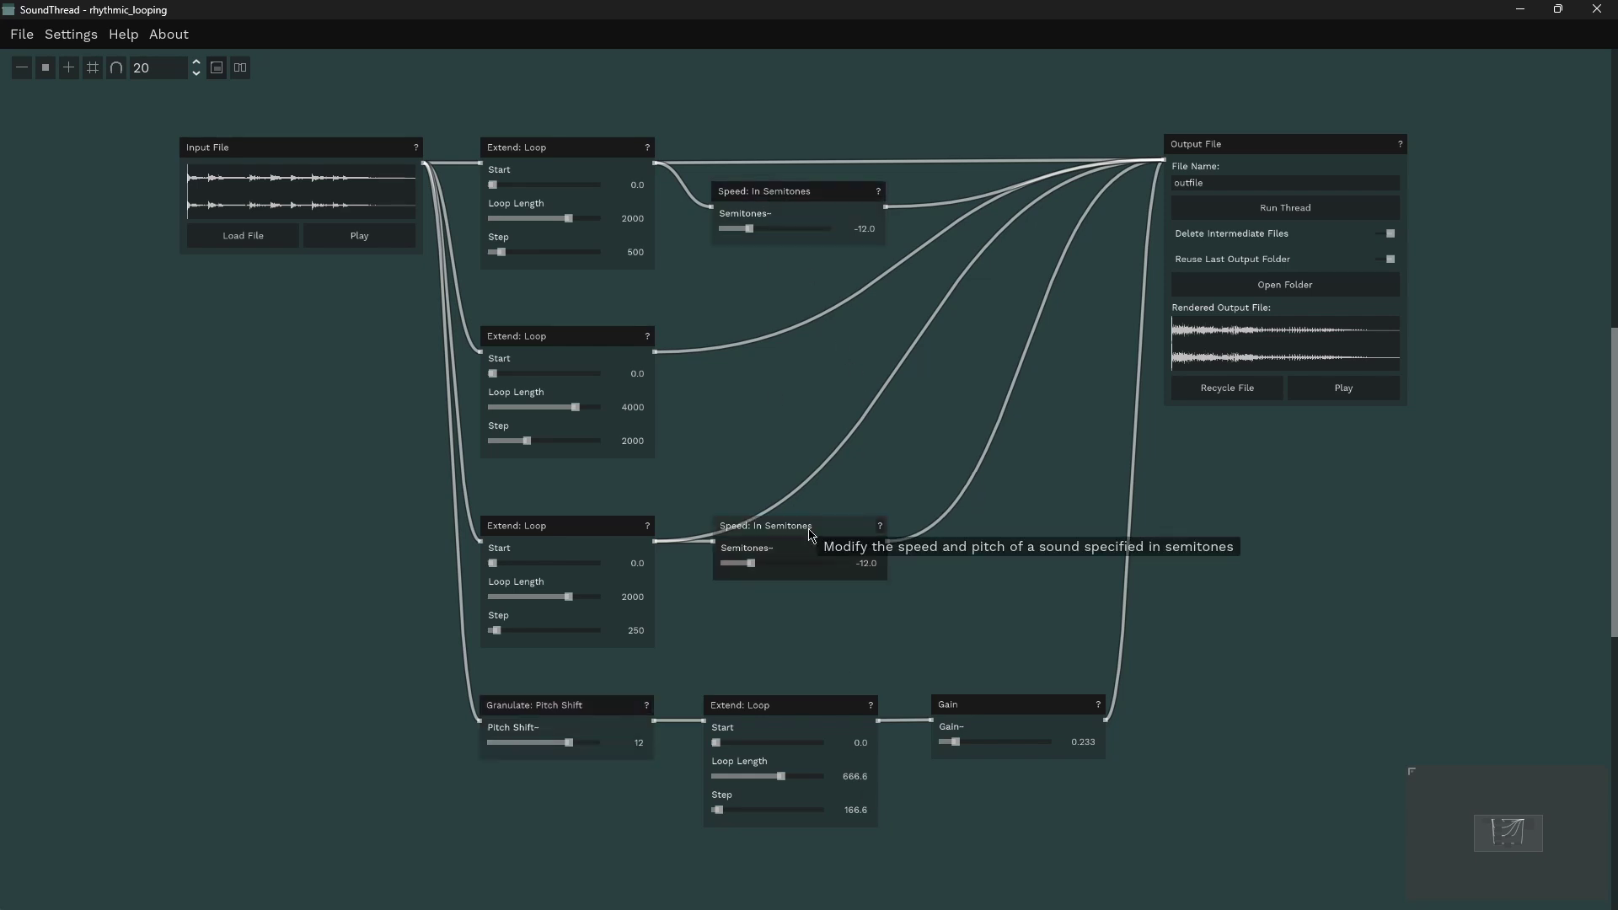
pyautogui.click(823, 499)
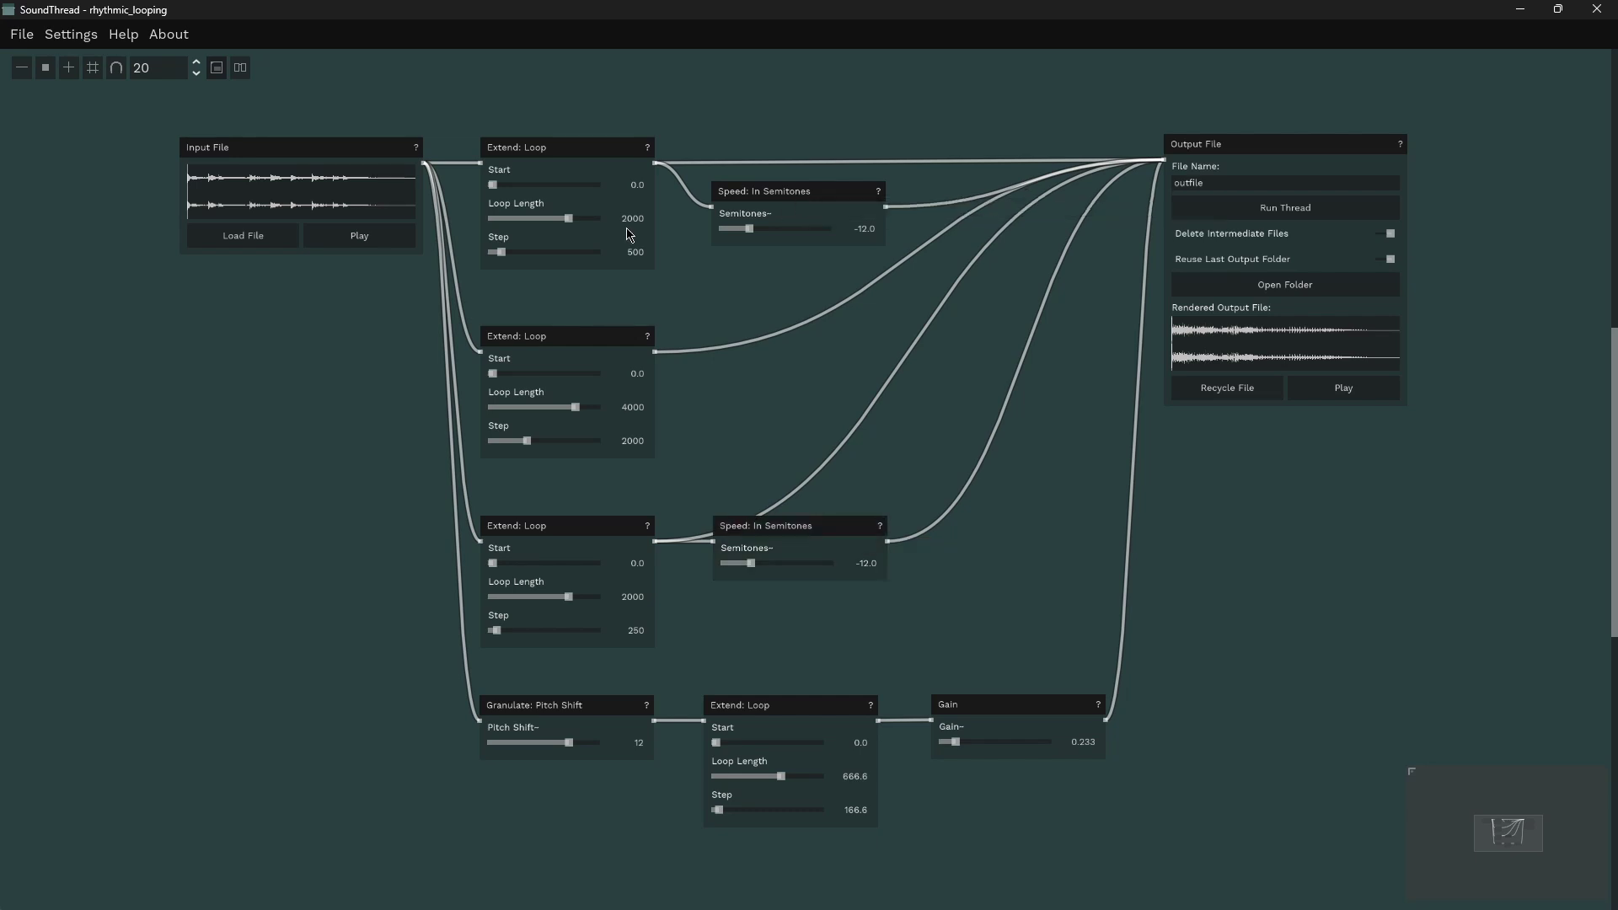
pyautogui.click(797, 194)
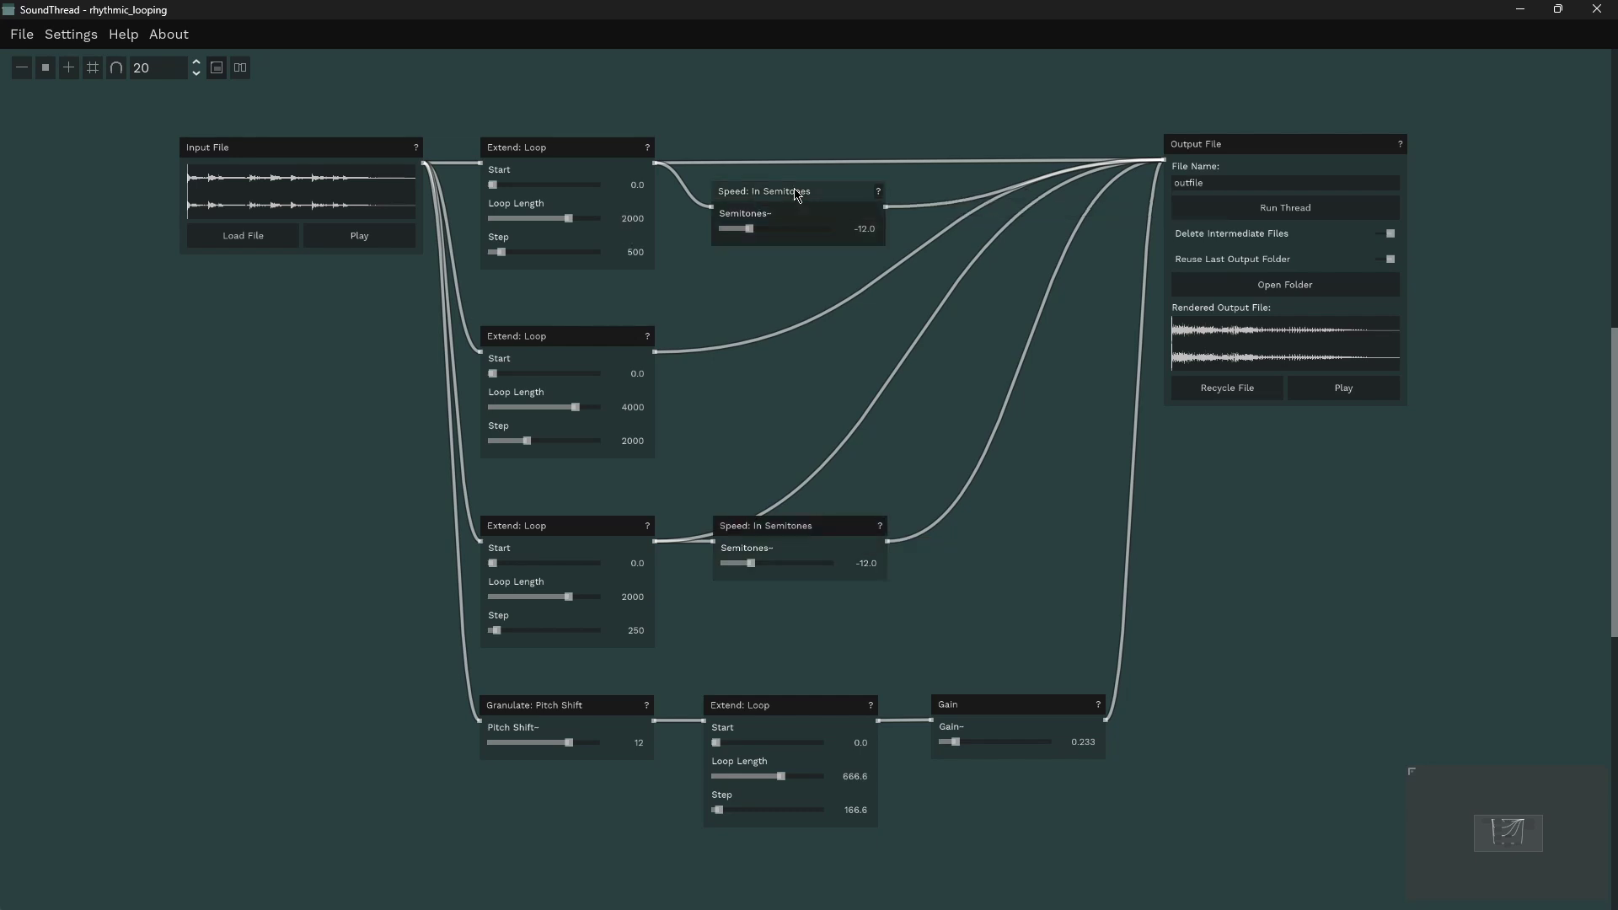
pyautogui.click(808, 529)
pyautogui.click(804, 200)
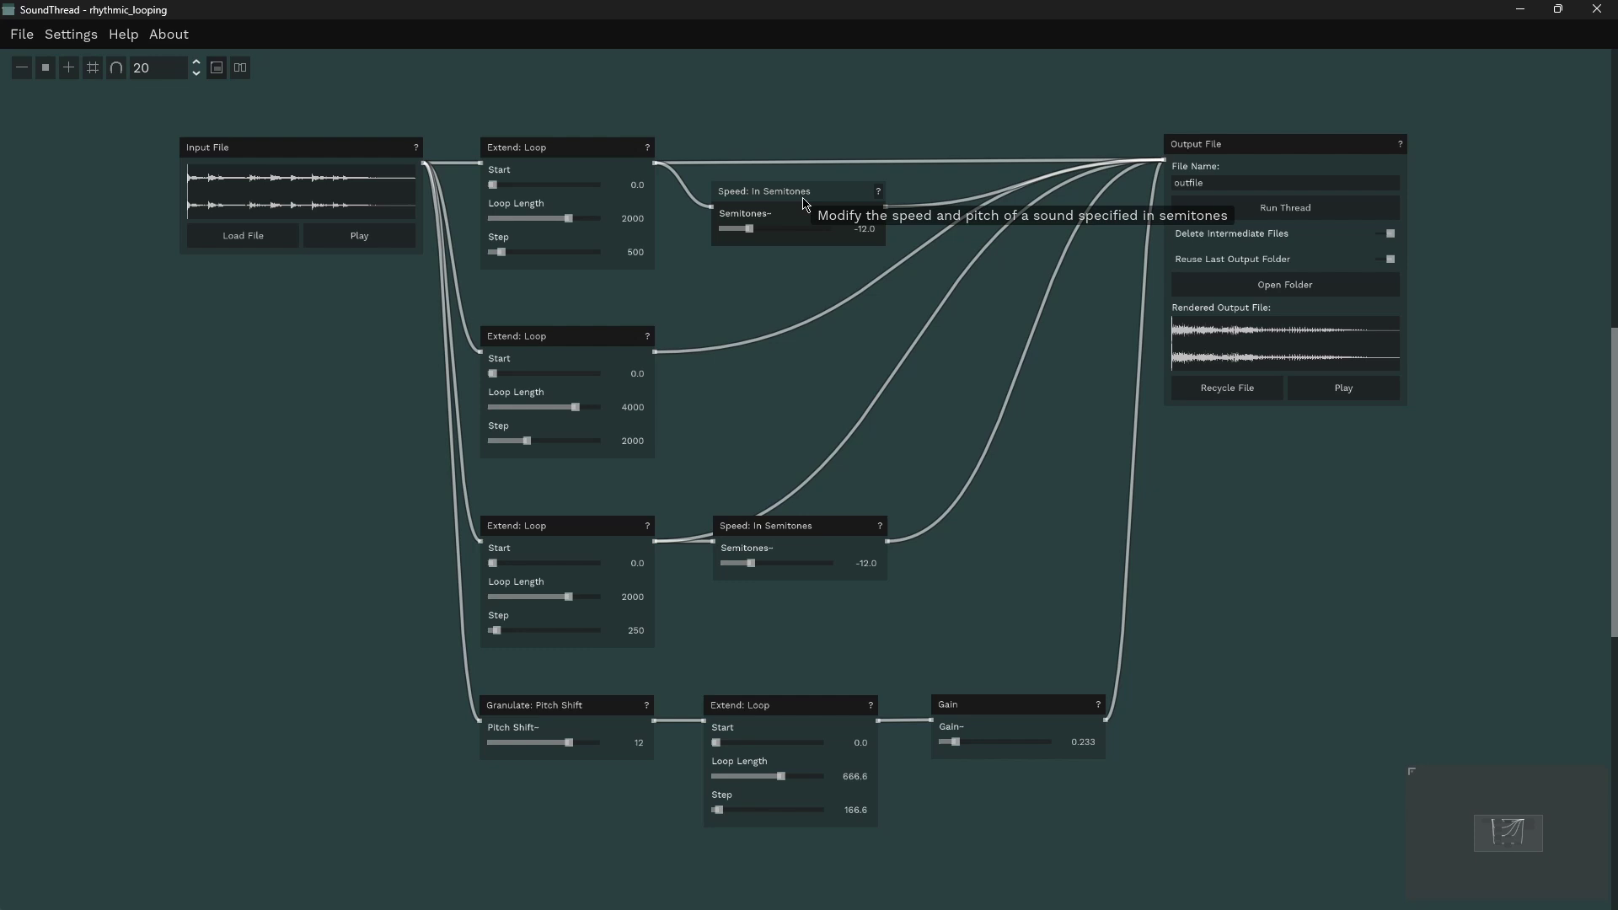
# Step: Listen to the rhythmic looping thread's rendered output file
pyautogui.click(1344, 397)
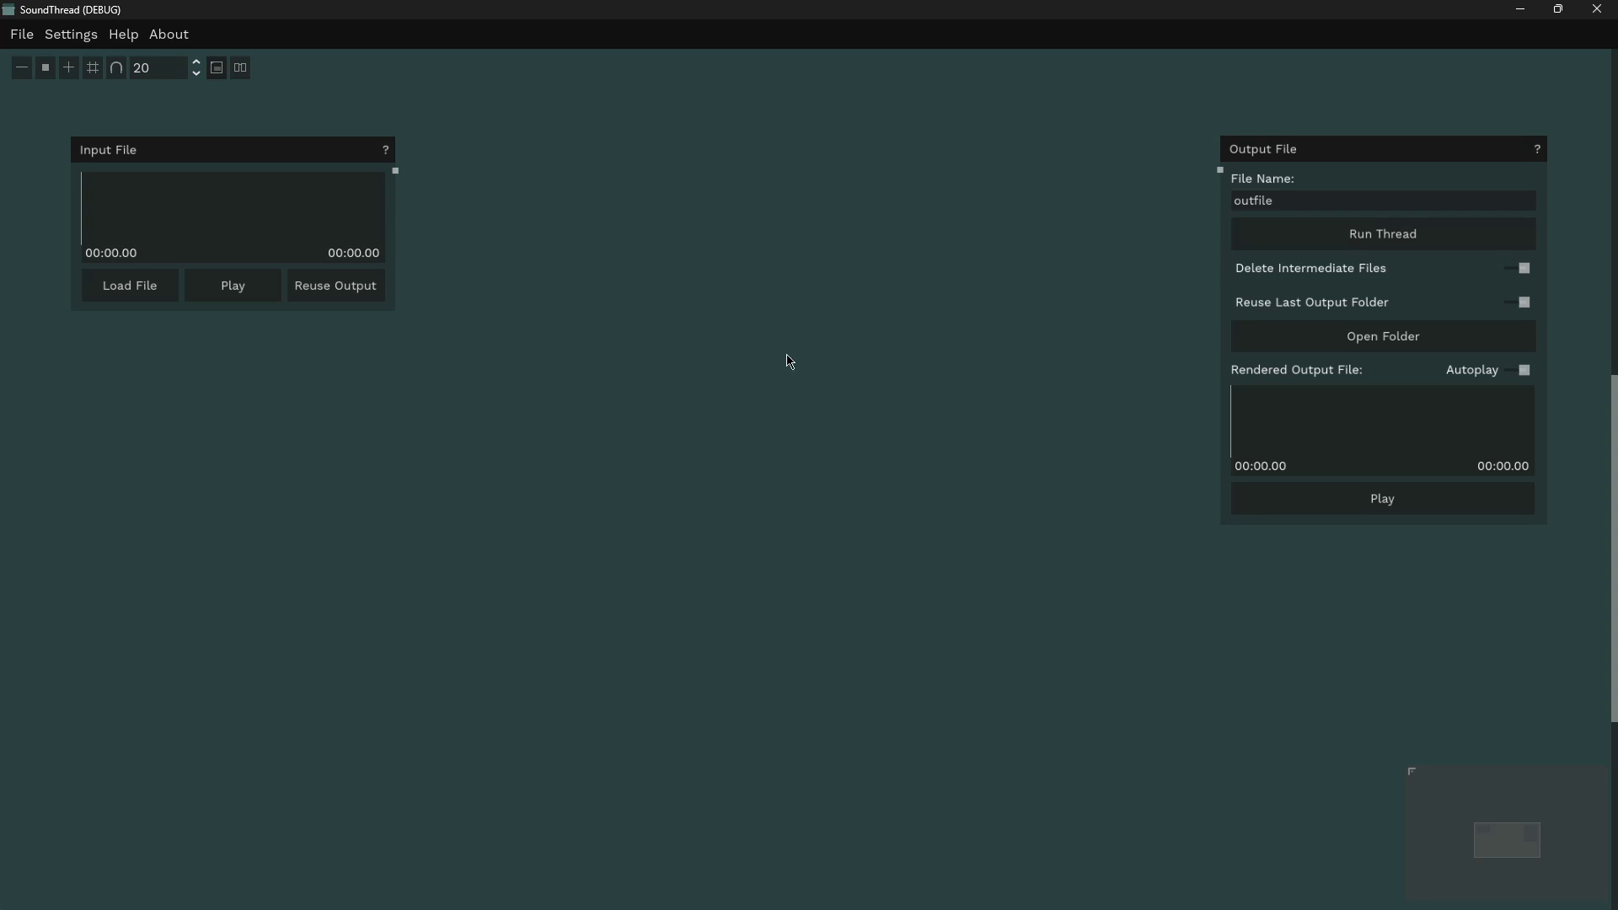
# Step: Move the Input File node slightly down and to the right
pyautogui.click(251, 161)
pyautogui.moveTo(250, 161); pyautogui.dragTo(286, 174)
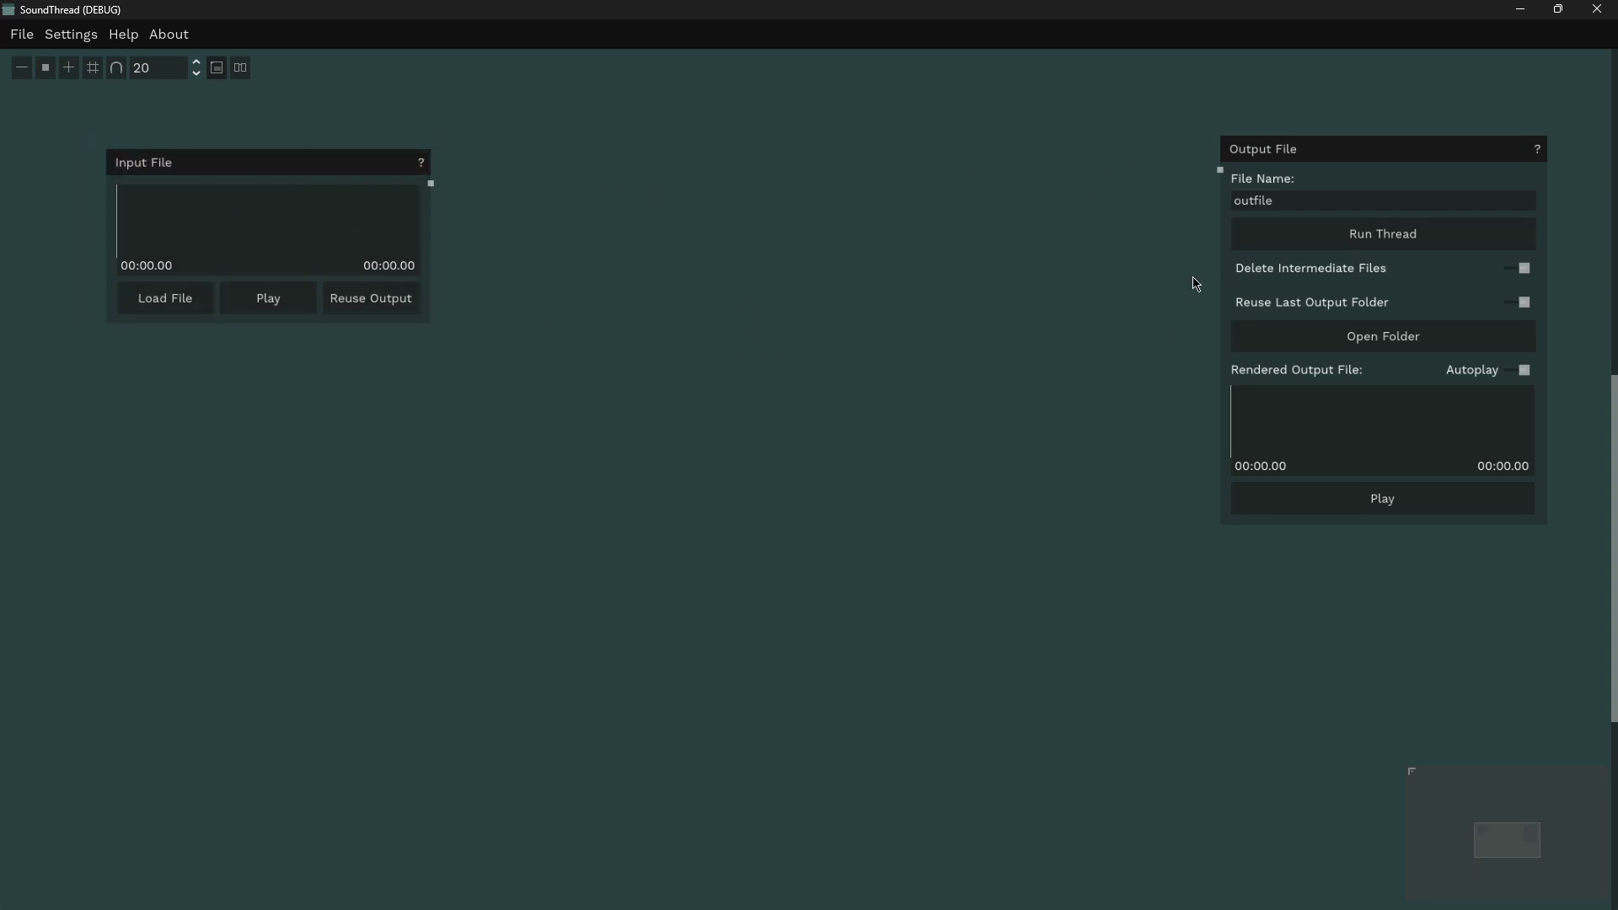
# Step: Load book.wav from SoundThread_example/input_sounds and mark 00:01.95 to 00:05.90 on its waveform
pyautogui.click(180, 301)
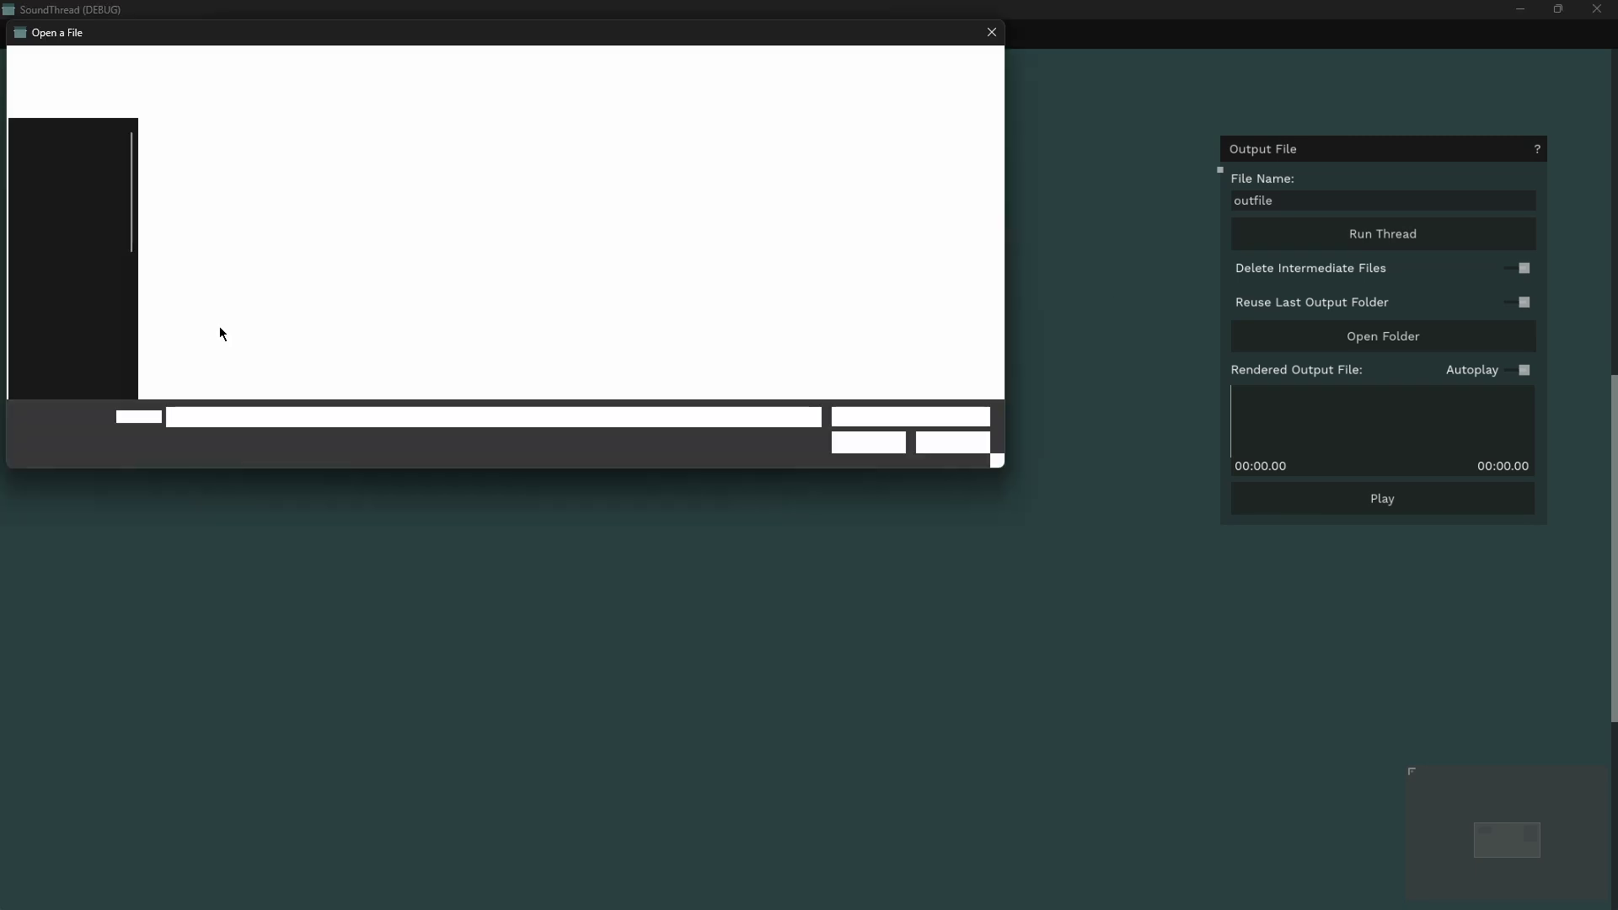
pyautogui.scroll(5, 69, 253)
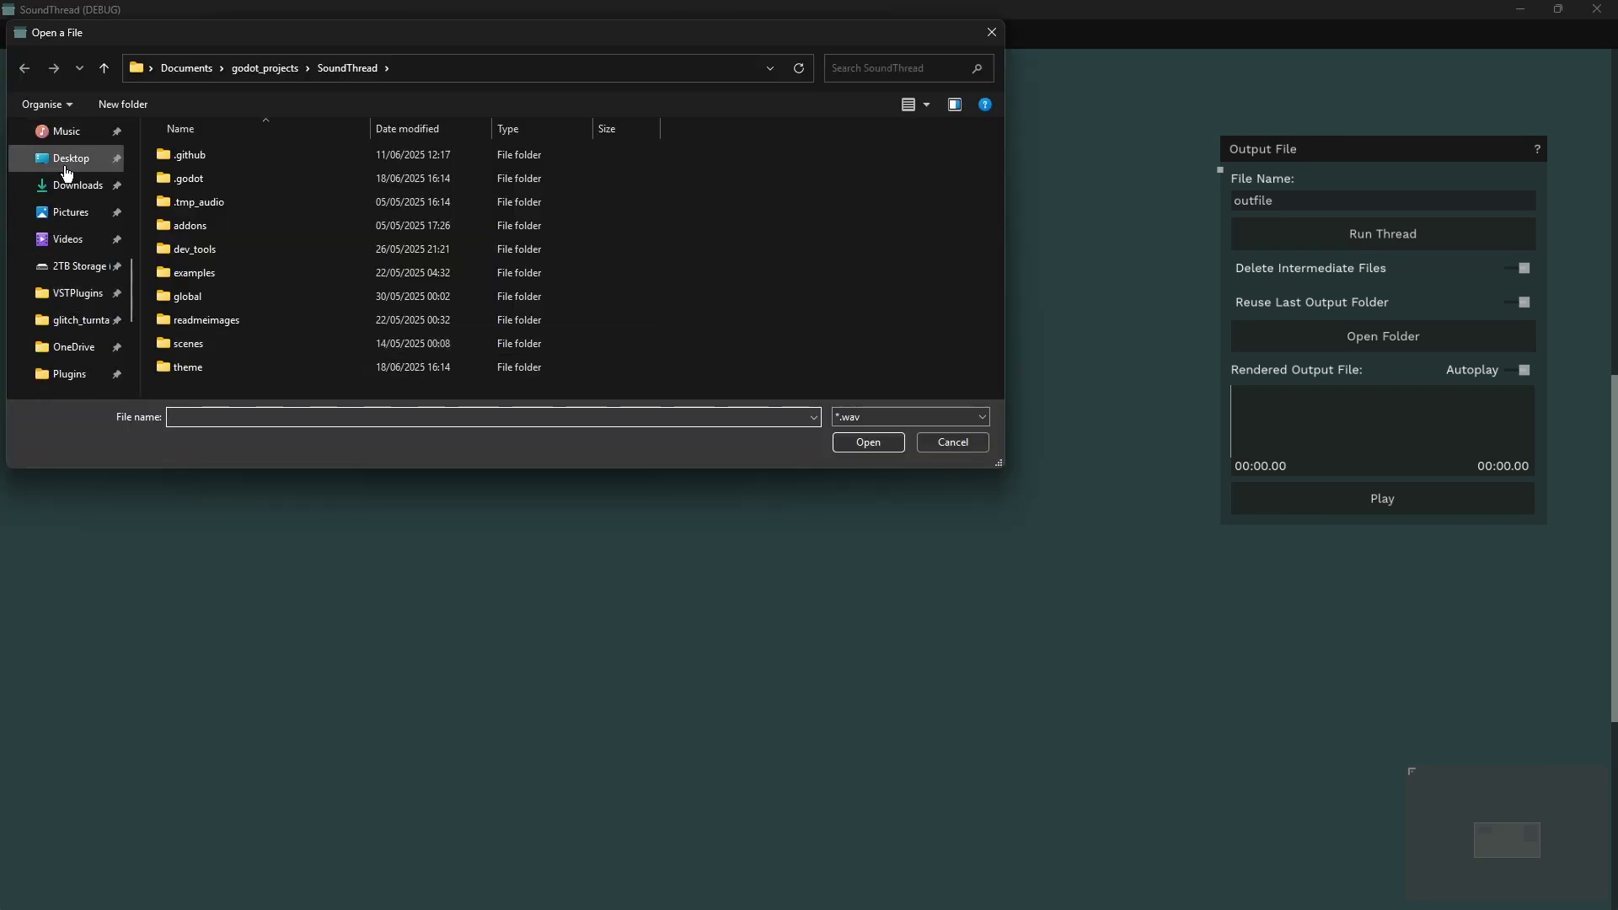
pyautogui.click(70, 159)
pyautogui.click(226, 167)
pyautogui.doubleClick(226, 167)
pyautogui.doubleClick(217, 226)
pyautogui.click(205, 187)
pyautogui.click(868, 443)
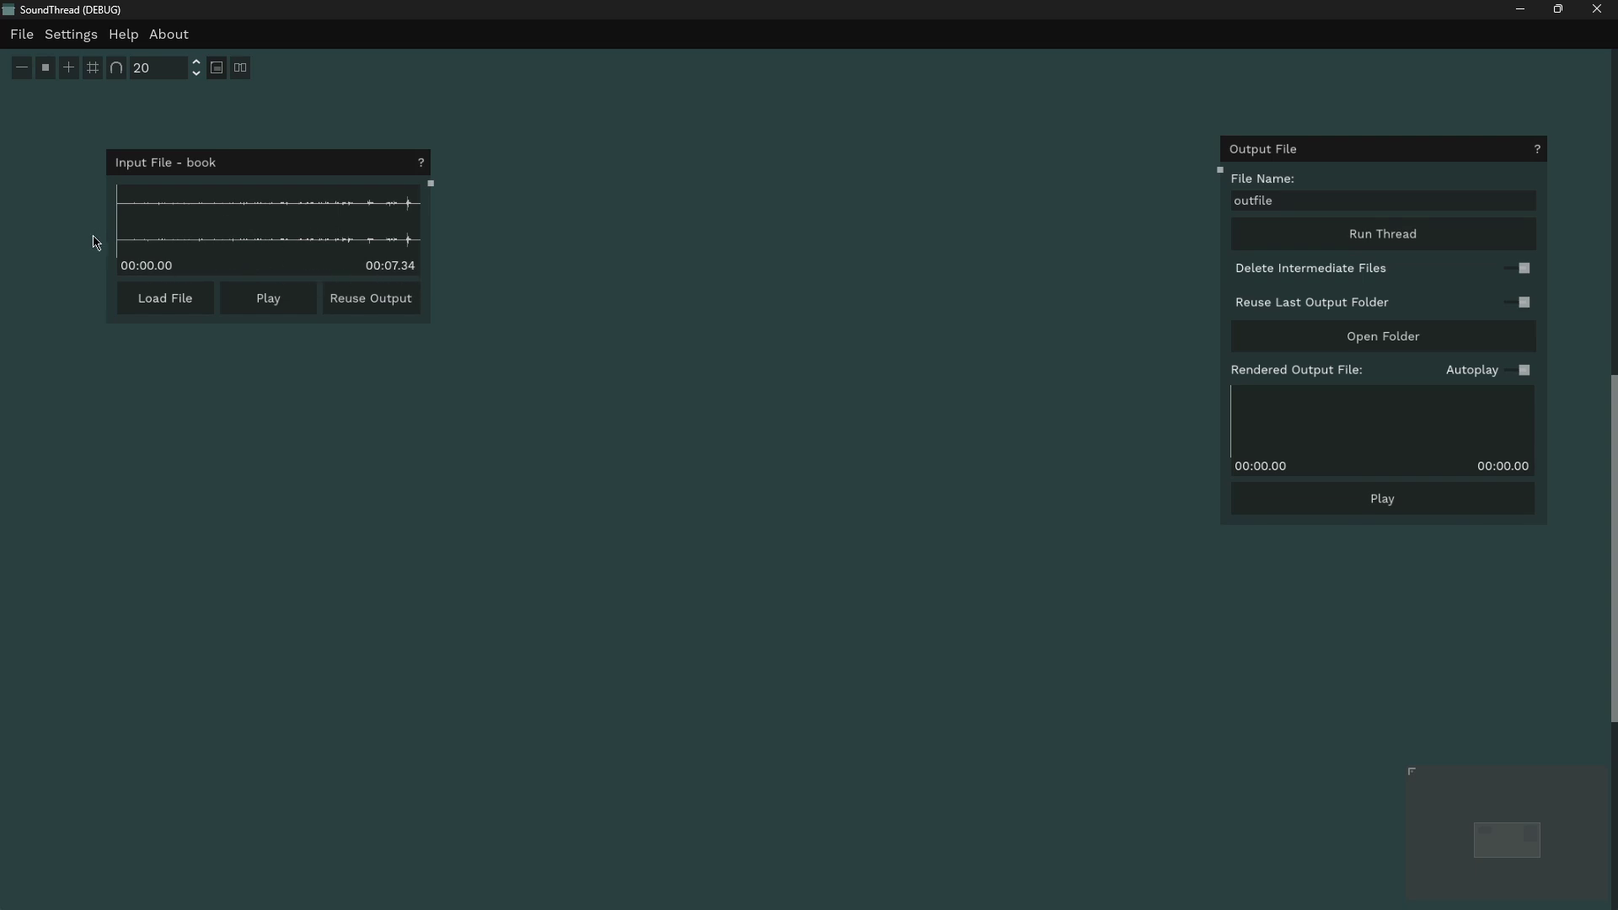
pyautogui.moveTo(199, 230); pyautogui.dragTo(361, 229)
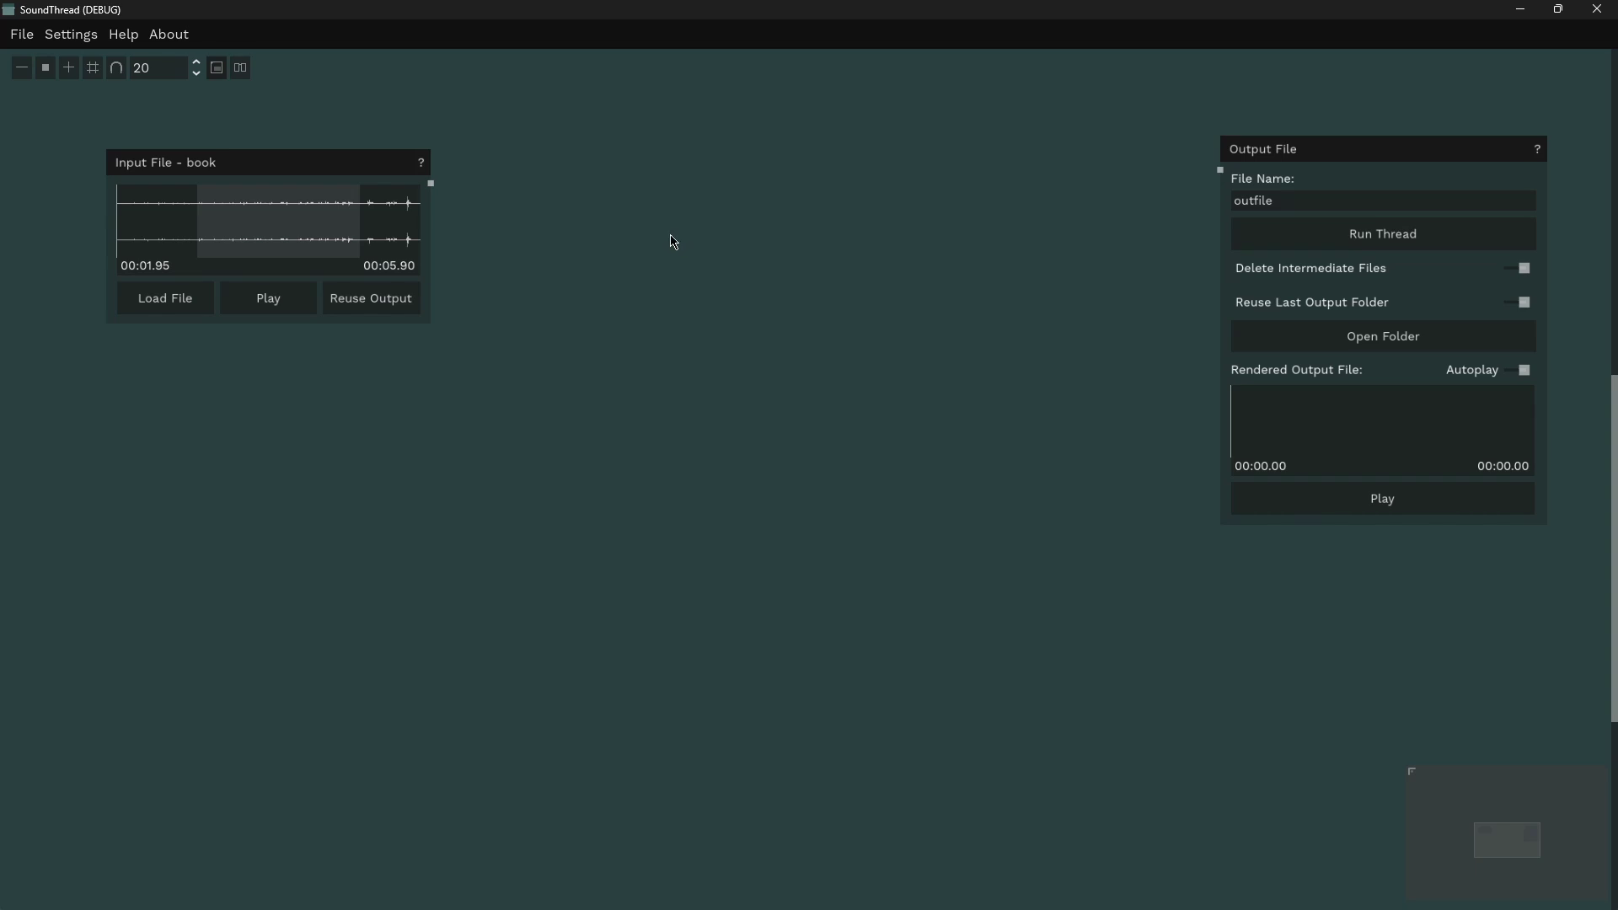
# Step: Add a Misc: Accelerate/Decelerate node by searching 'spee' in the node search
pyautogui.rightClick(600, 220)
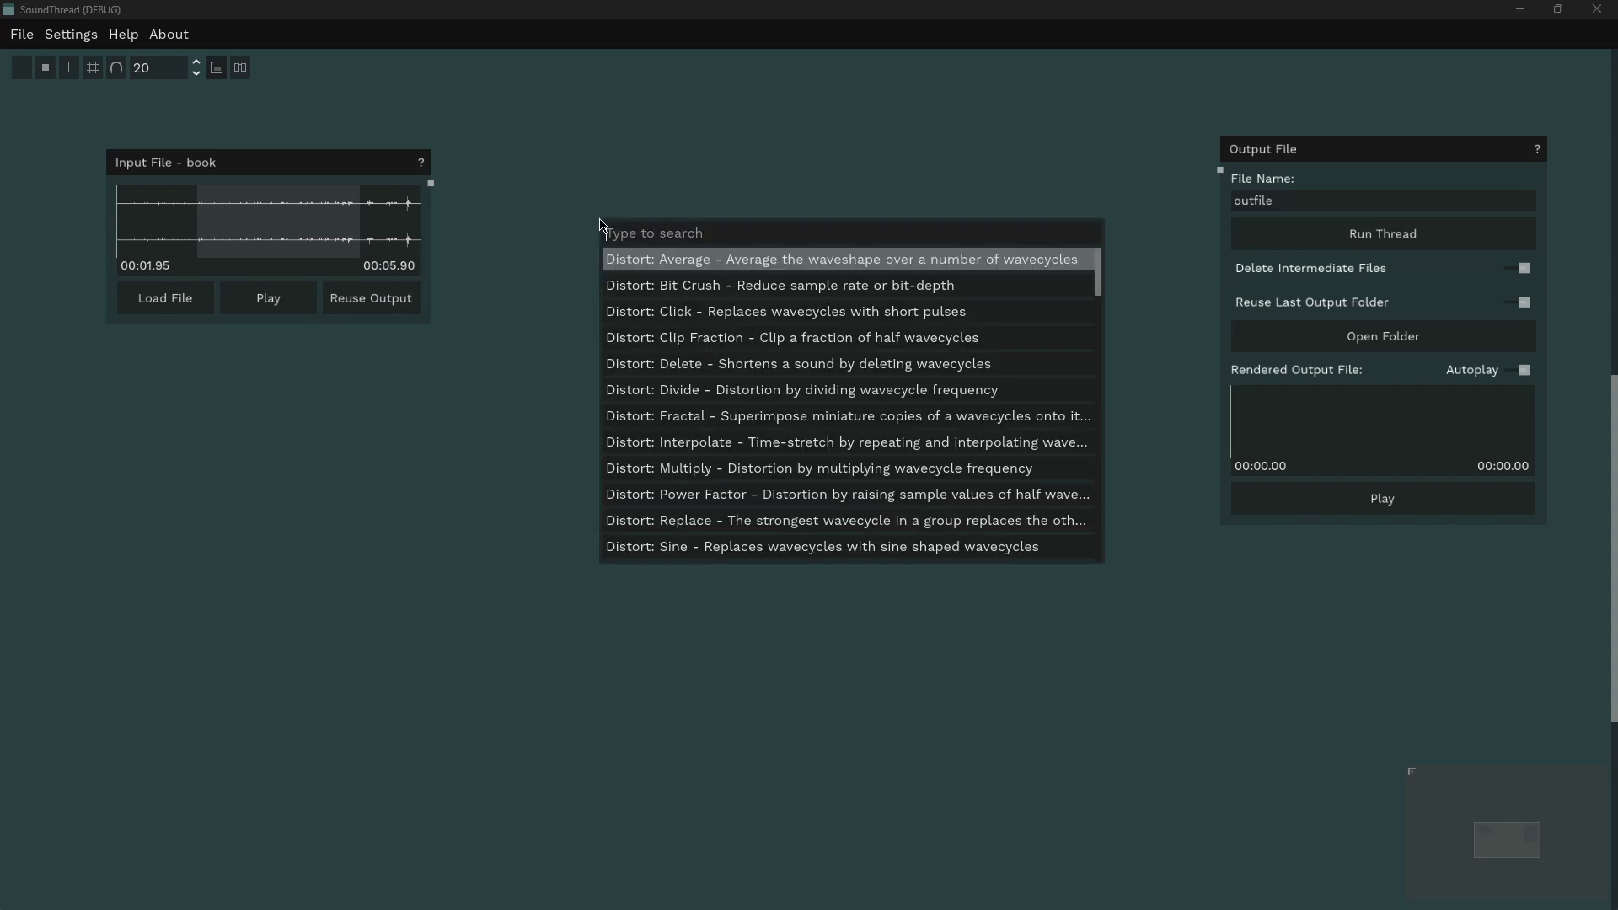
pyautogui.write('spee')
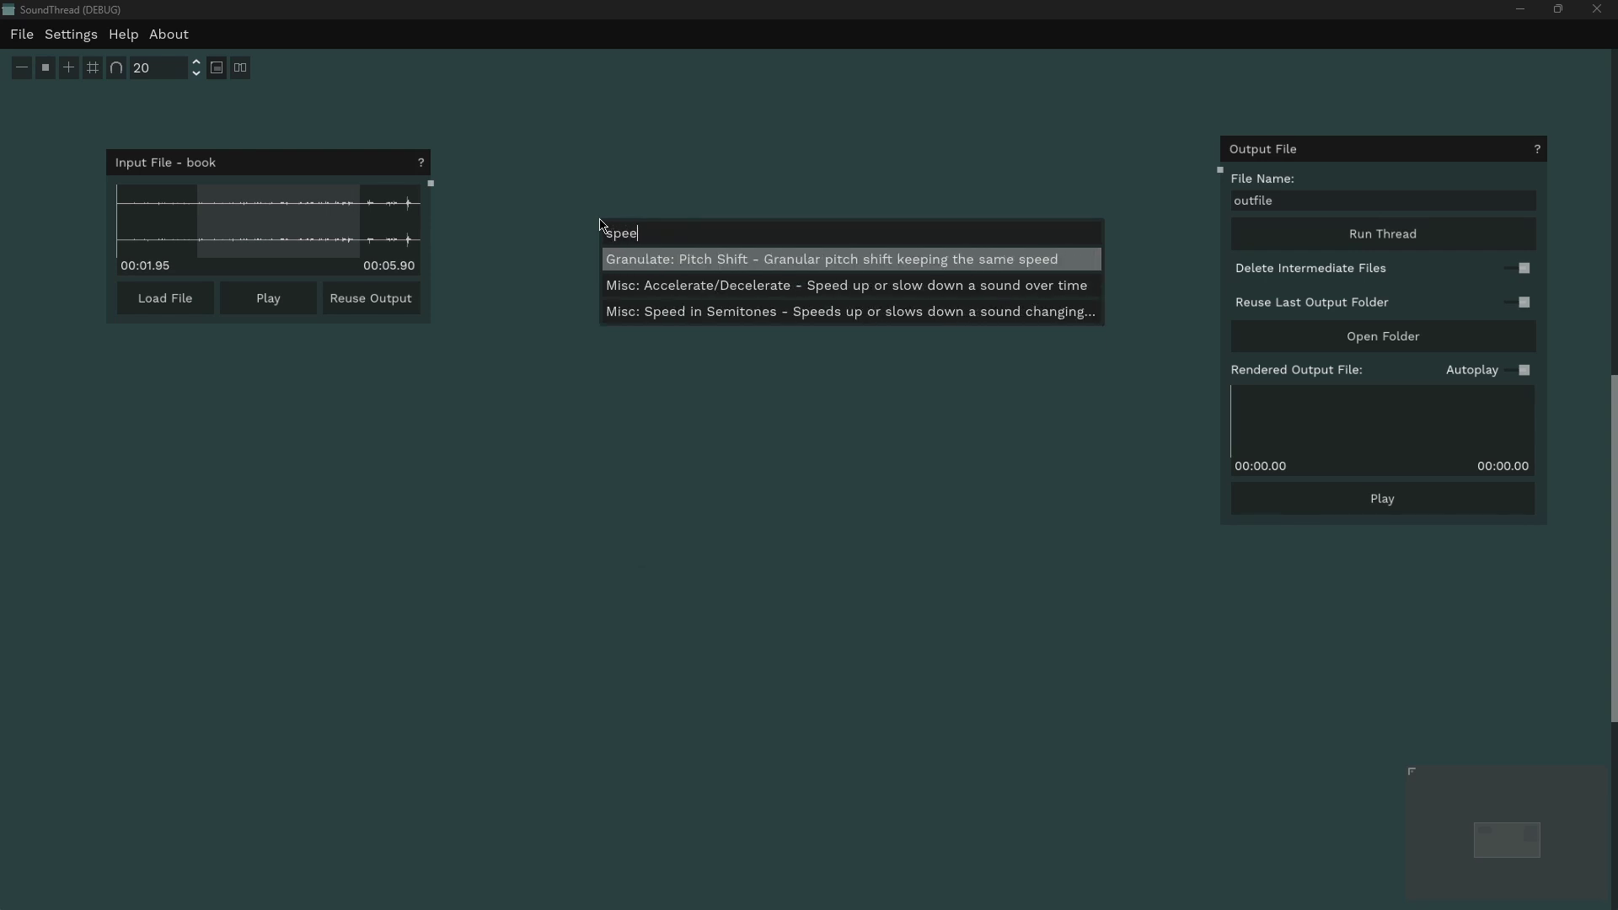
pyautogui.press('Up')
pyautogui.press('Down')
pyautogui.press('Down')
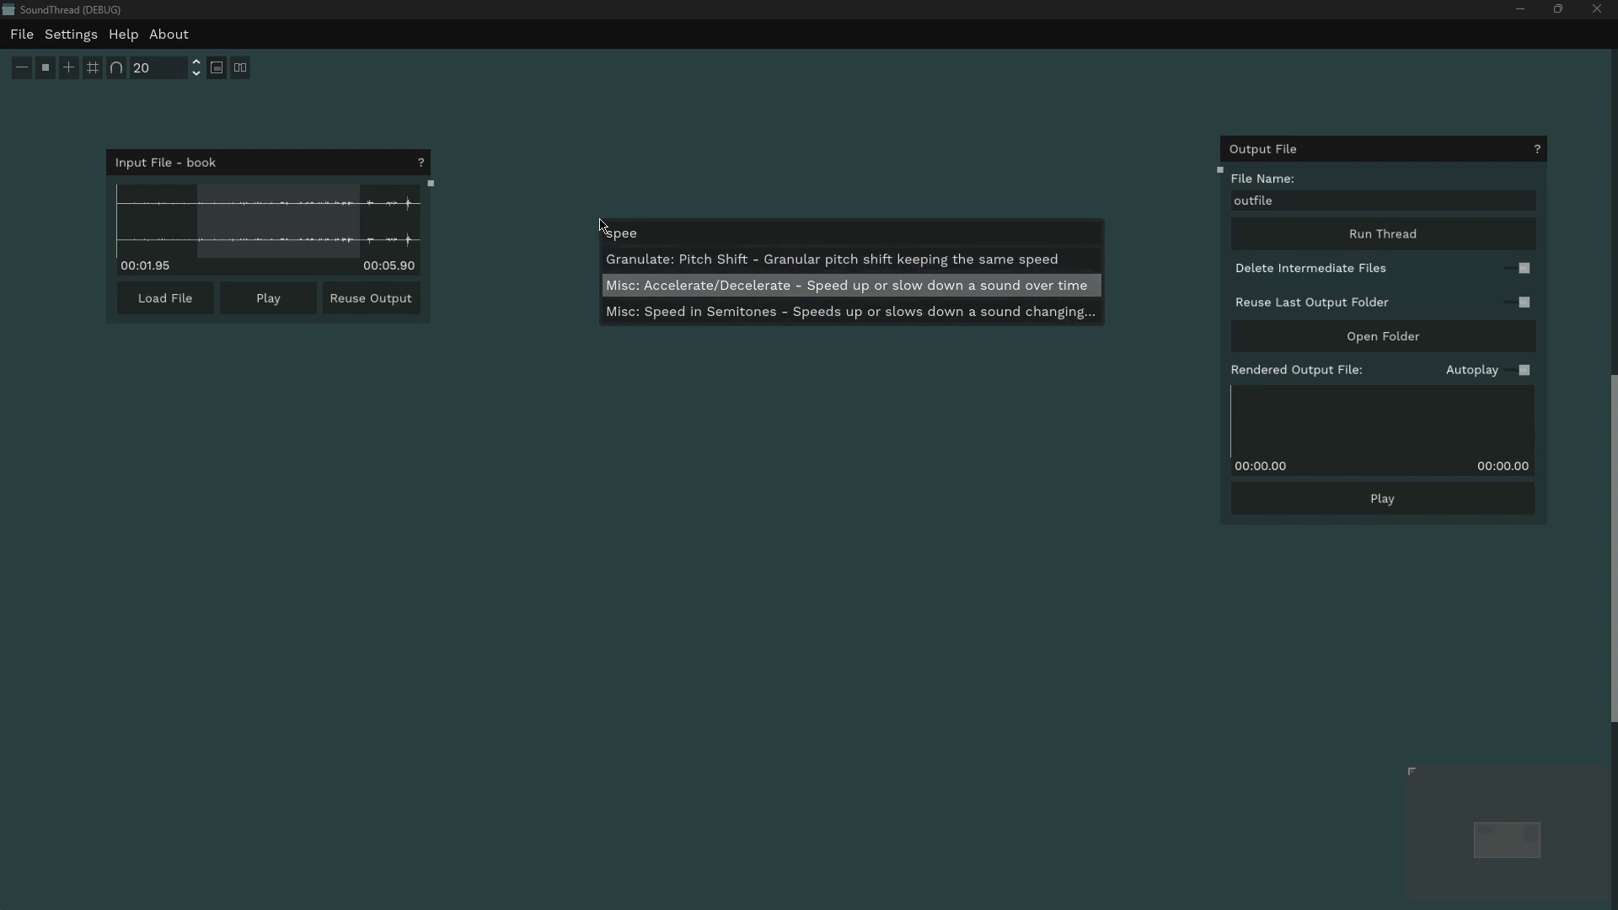
pyautogui.press('Return')
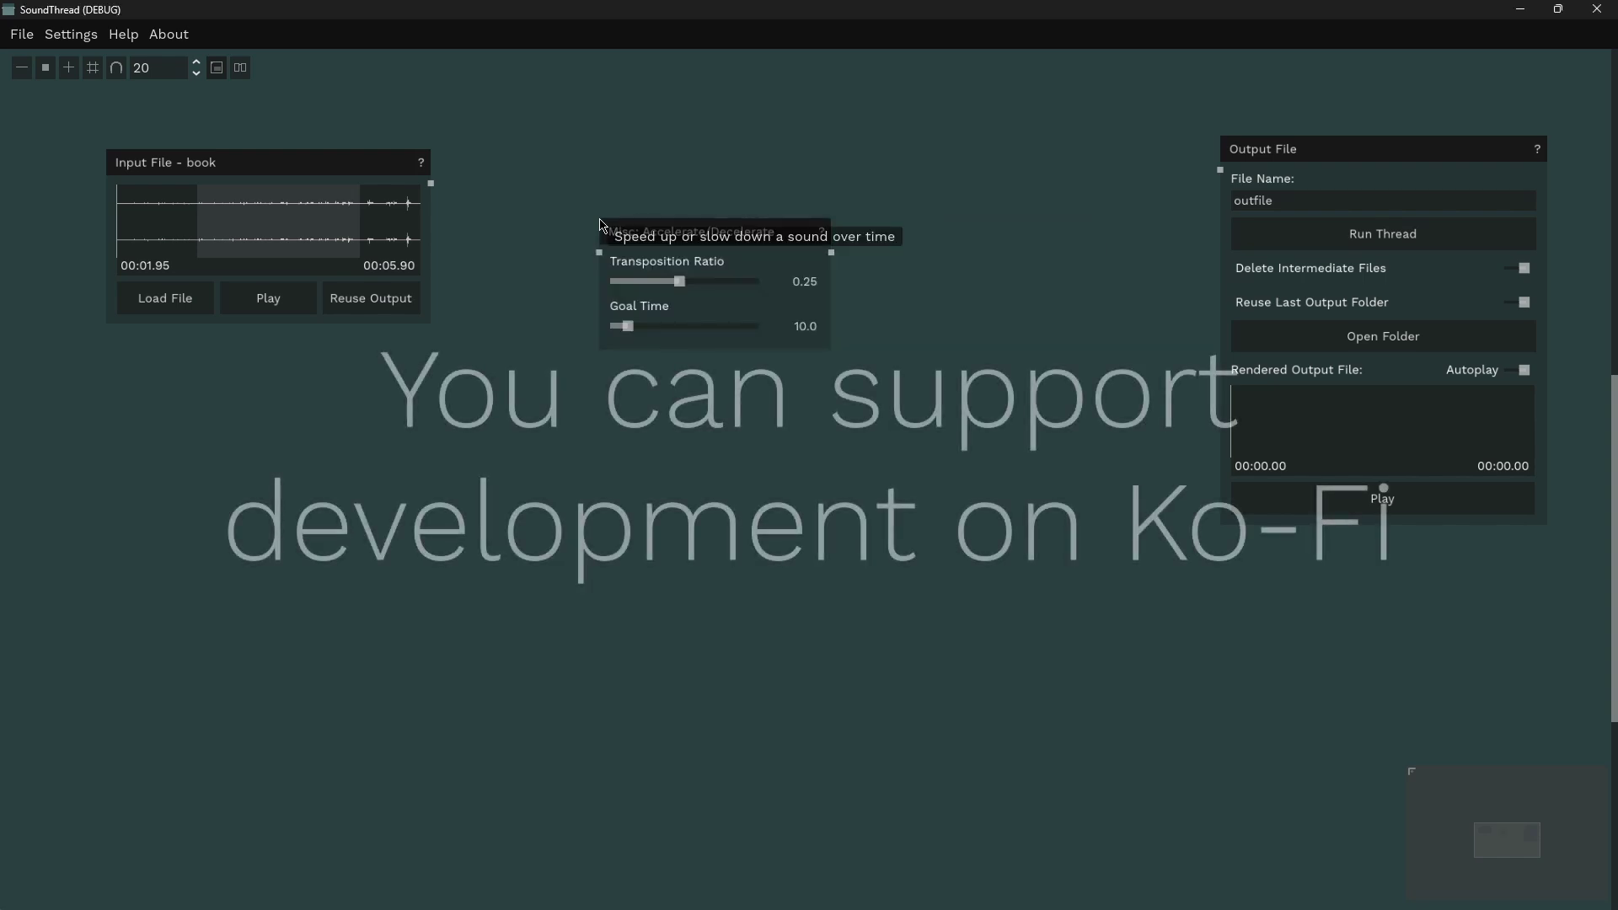
# Step: Nudge the Accelerate/Decelerate node up and to the right
pyautogui.moveTo(788, 231); pyautogui.dragTo(802, 186)
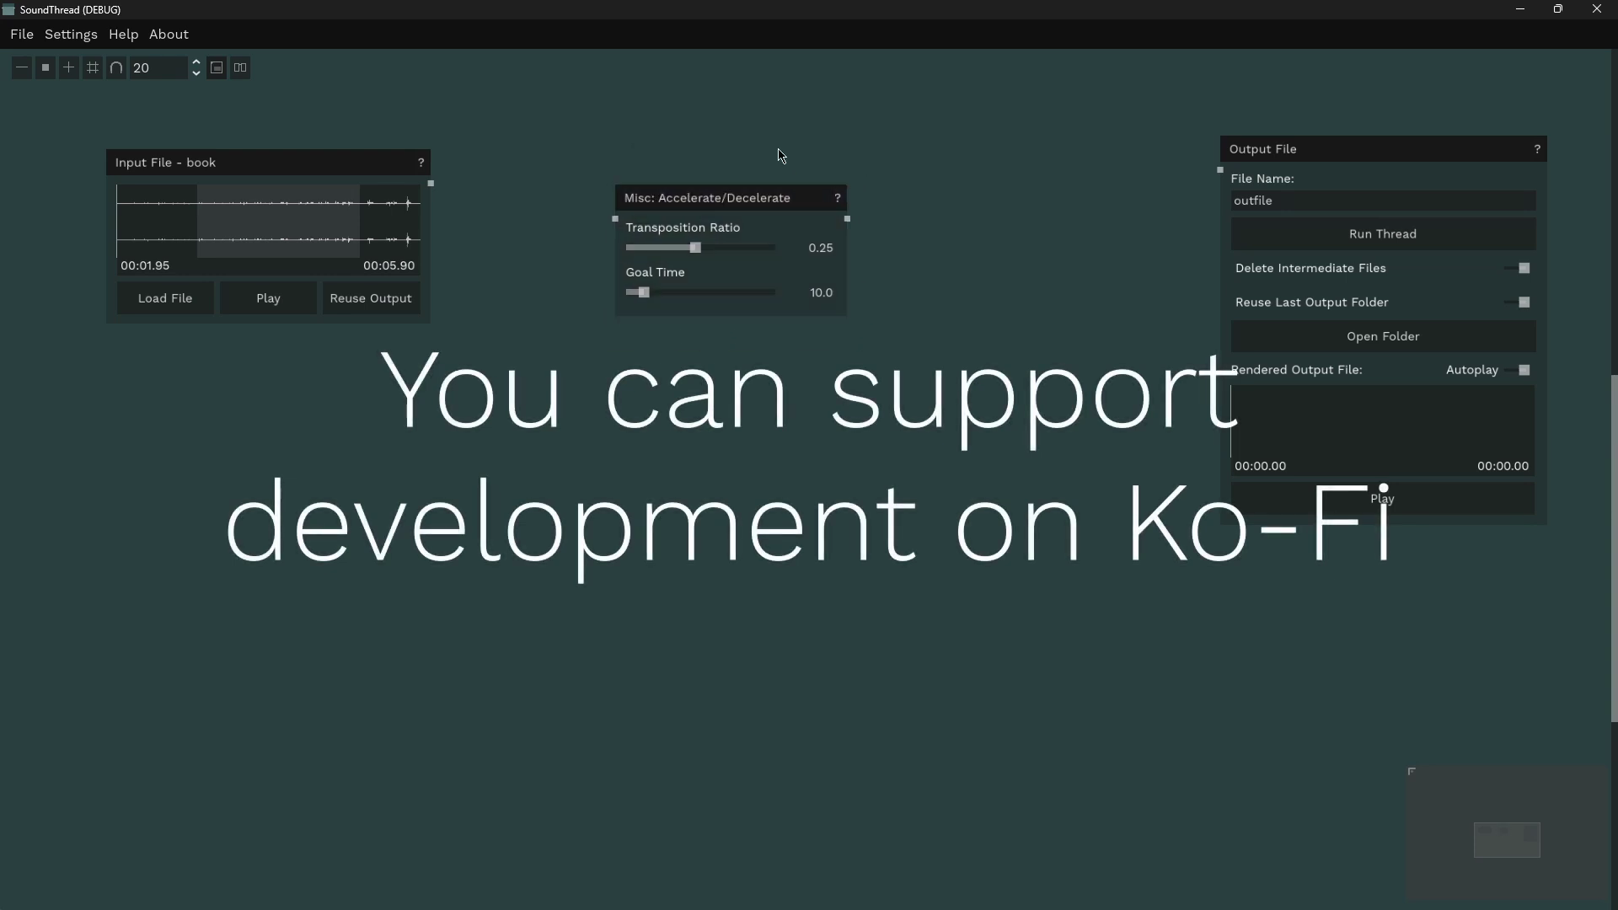